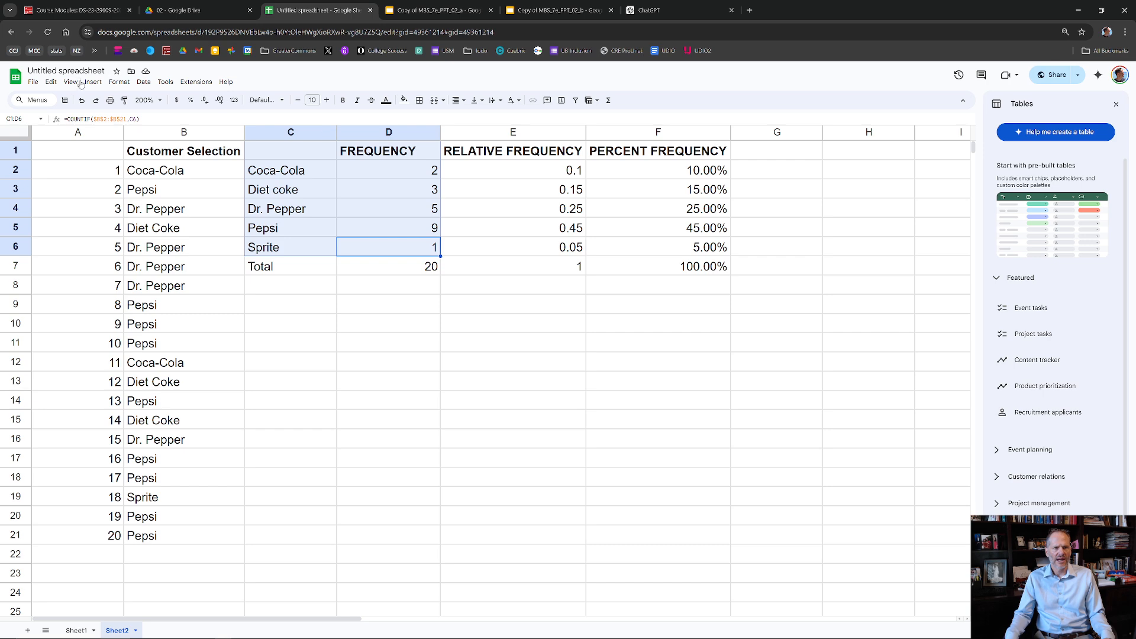
- Insert a chart of the soft drink frequencies from the selected range C1:D6
left_click(97, 85)
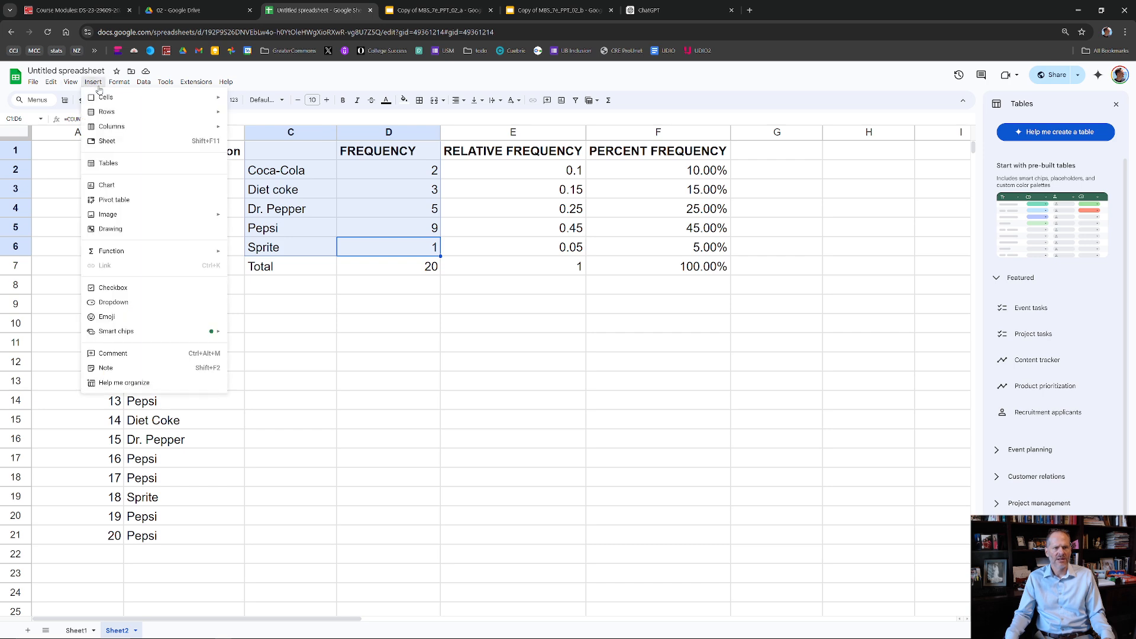
left_click(155, 185)
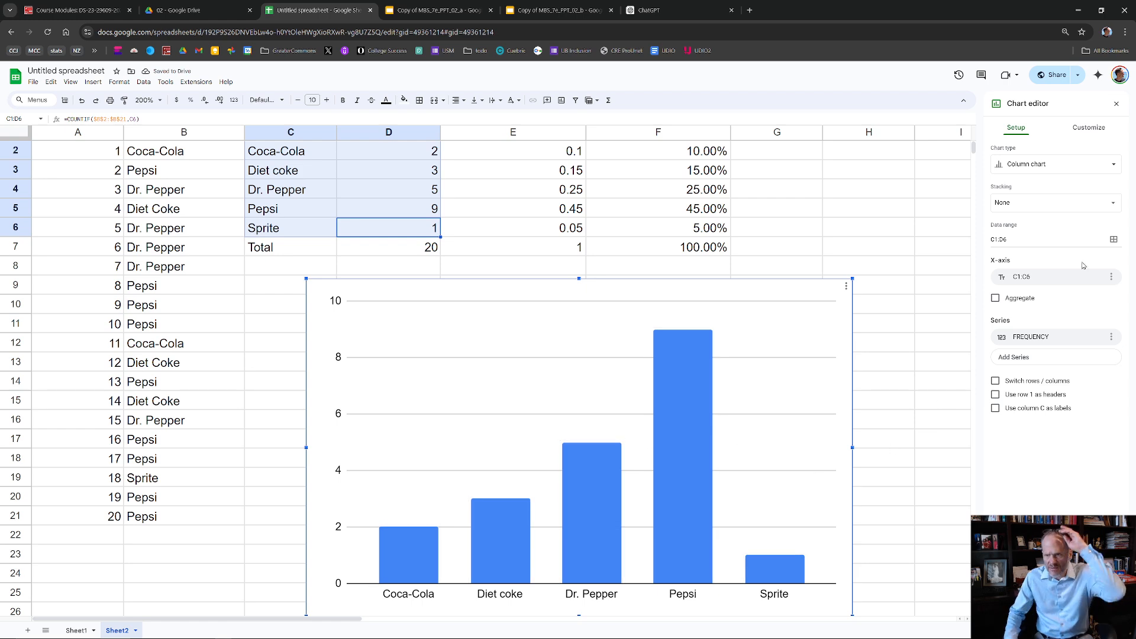
- Try the horizontal bar chart type on the frequency chart and return it to a column chart
left_click(1058, 168)
left_click(1059, 169)
left_click(1060, 168)
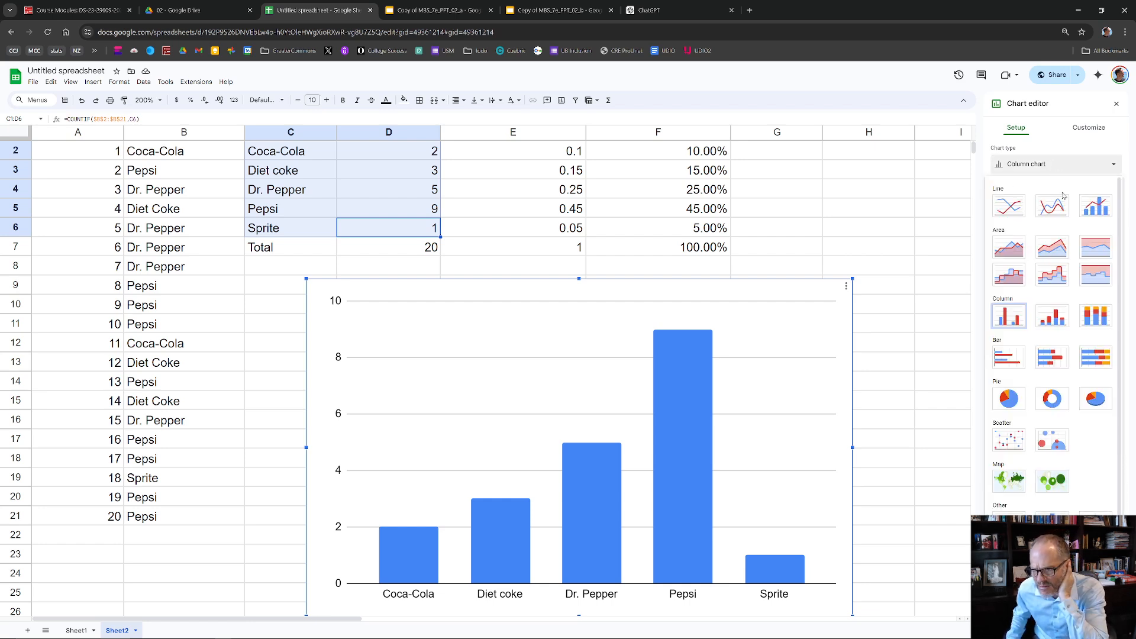
left_click(1012, 361)
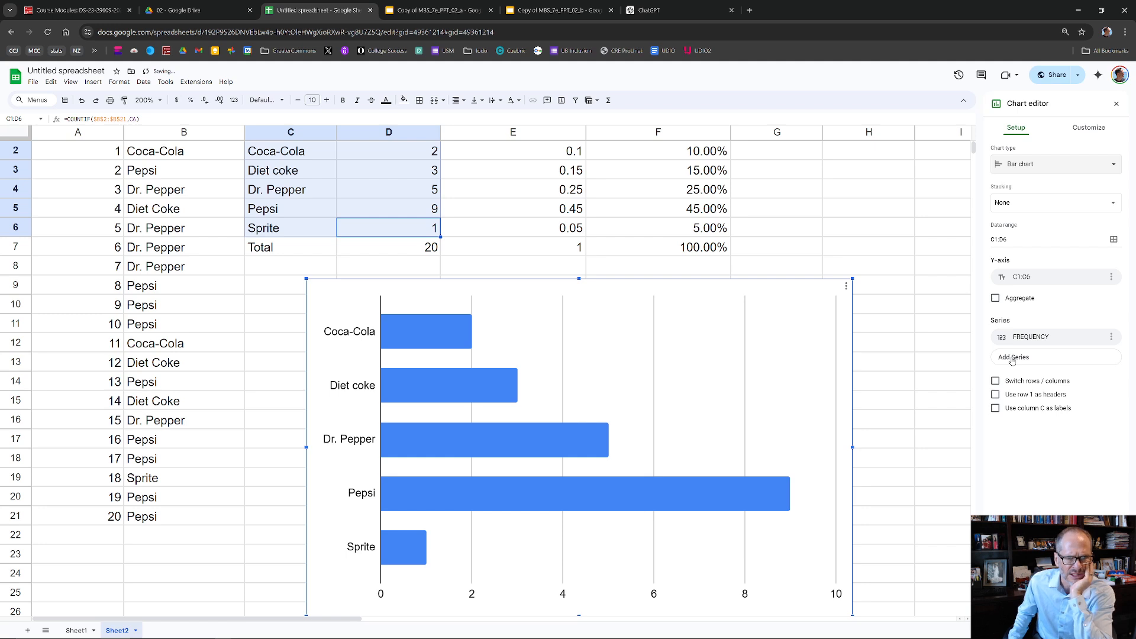
left_click(1081, 167)
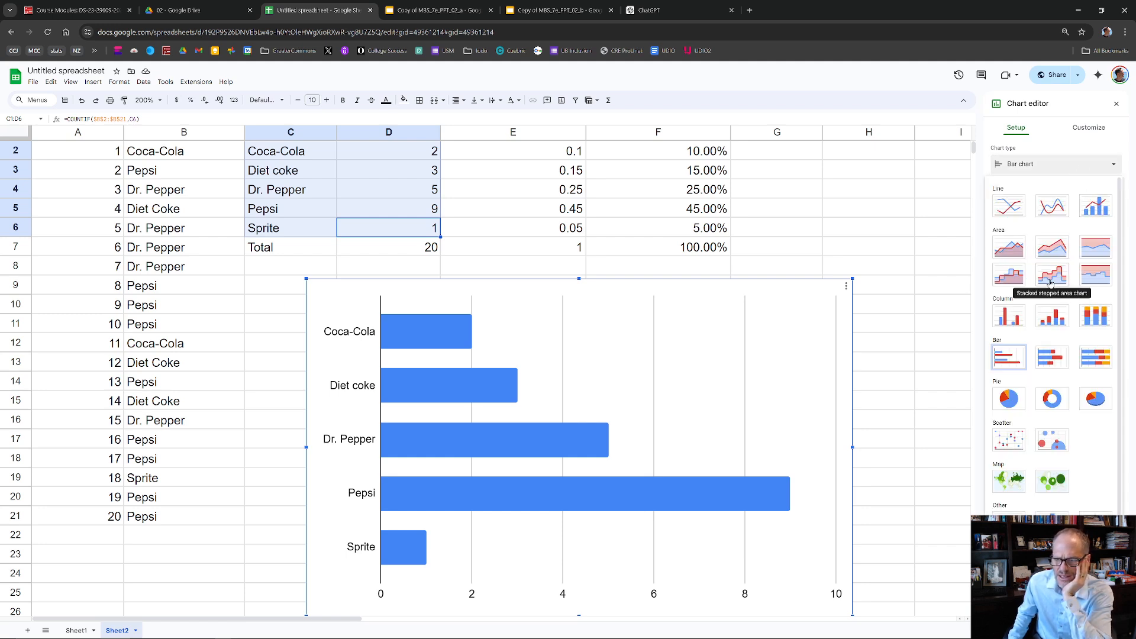
left_click(1013, 320)
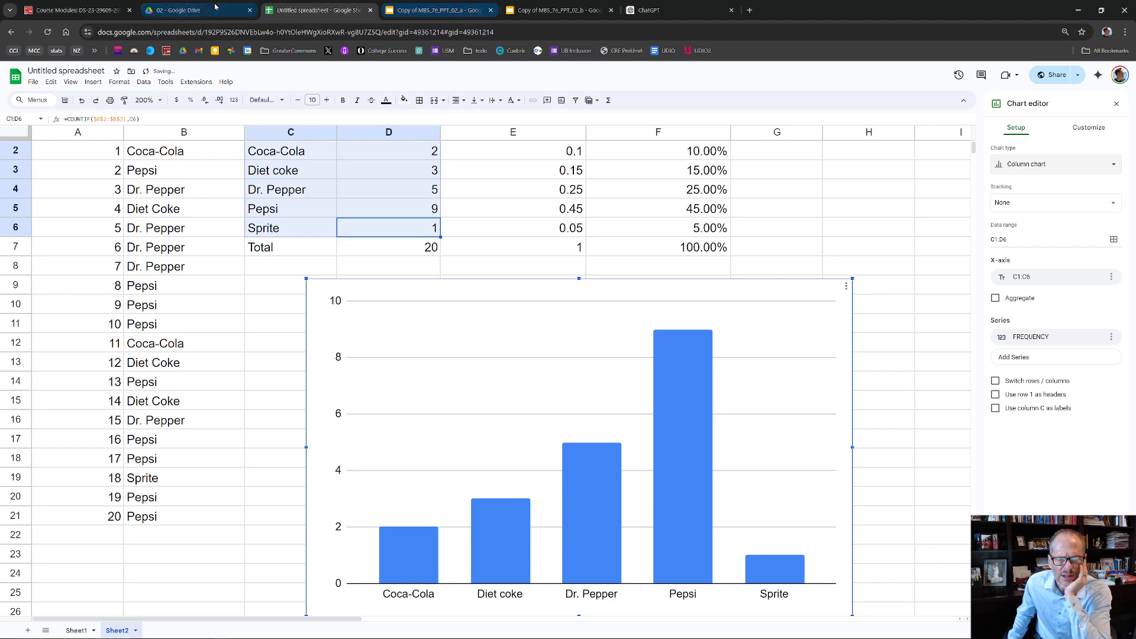
- Review the "Bar Chart (1 of 2)" slide in the MBS_7e_PPT_02_a presentation and return to the spreadsheet
left_click(428, 6)
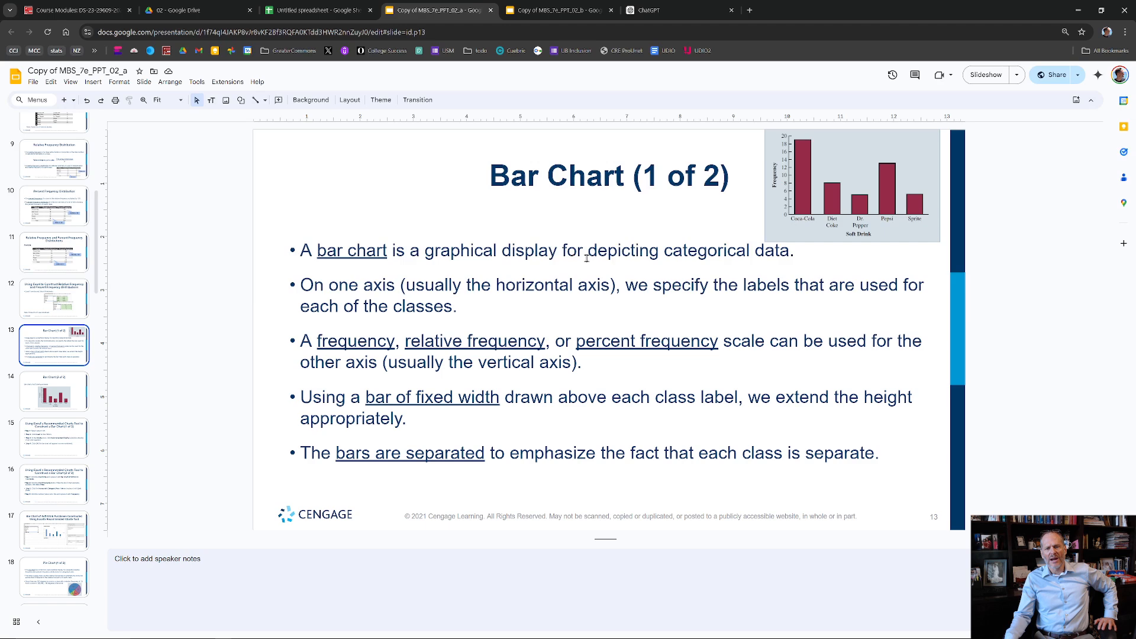
left_click(318, 10)
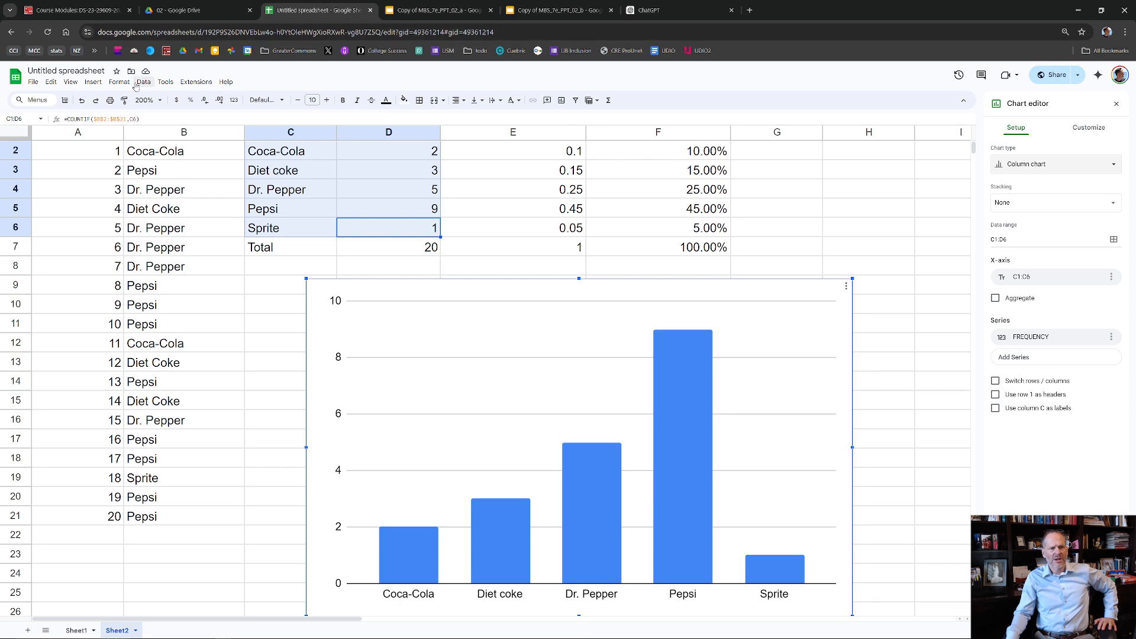
- Insert a second chart from the selected range C1:D6 and move it to its own sheet
left_click(92, 82)
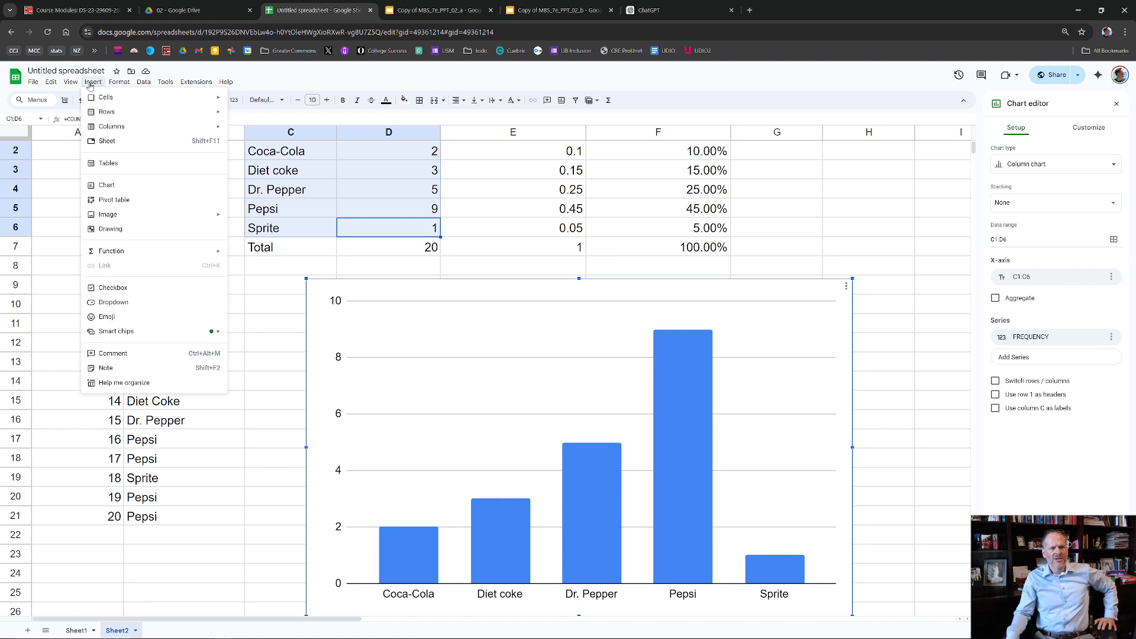
left_click(108, 185)
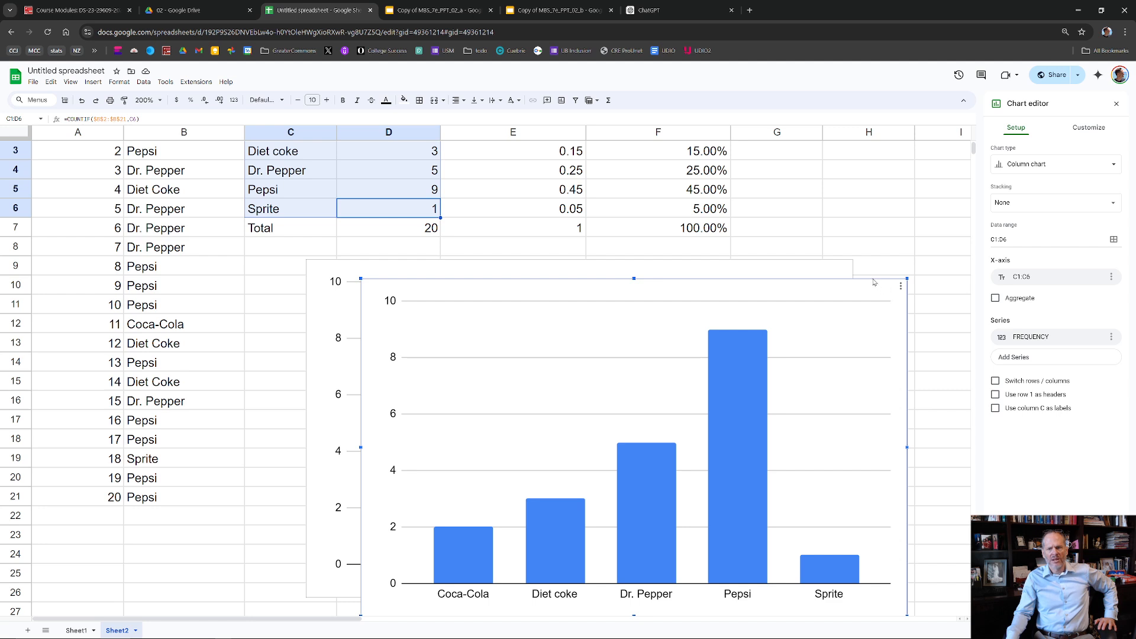
left_click(900, 286)
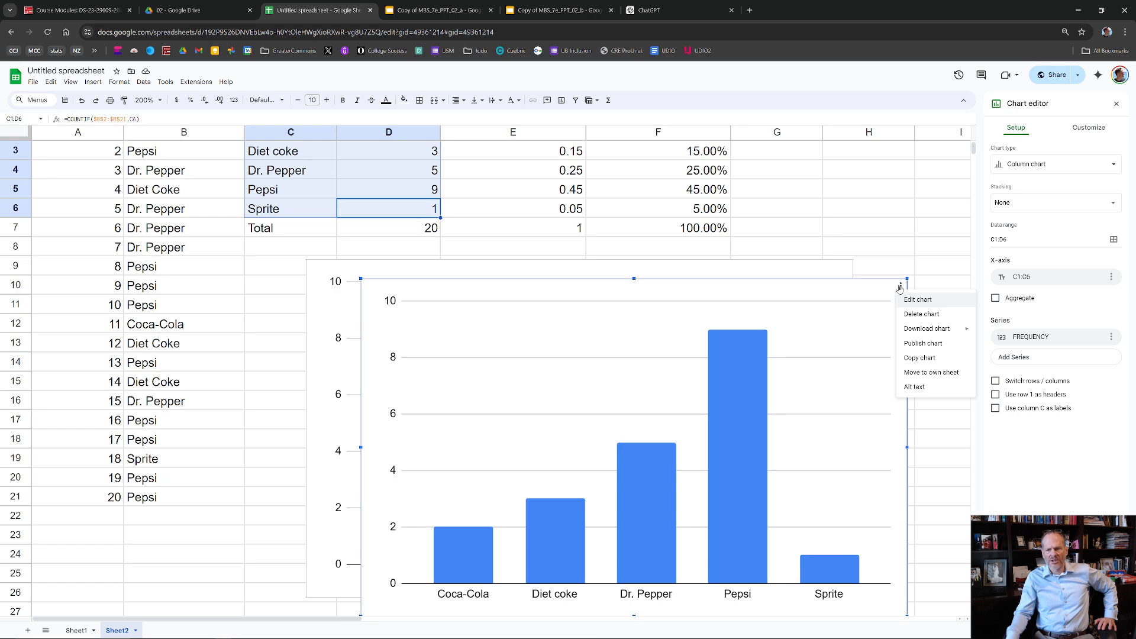
left_click(931, 372)
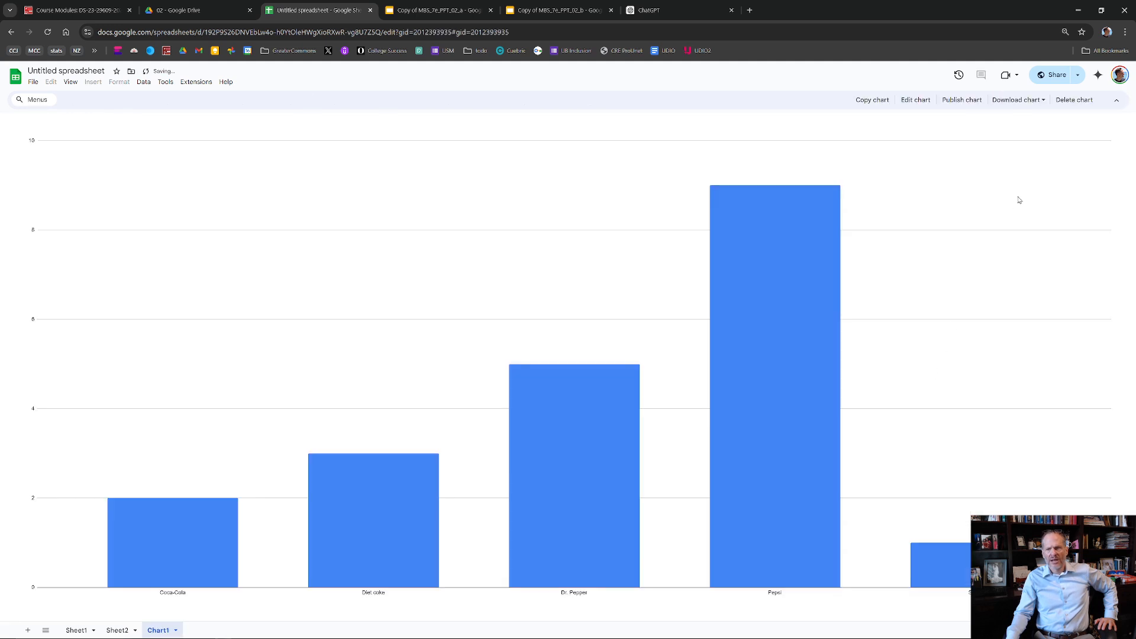
- Change the chart on its own sheet from a column chart to a pie chart
left_click(918, 103)
left_click(1096, 166)
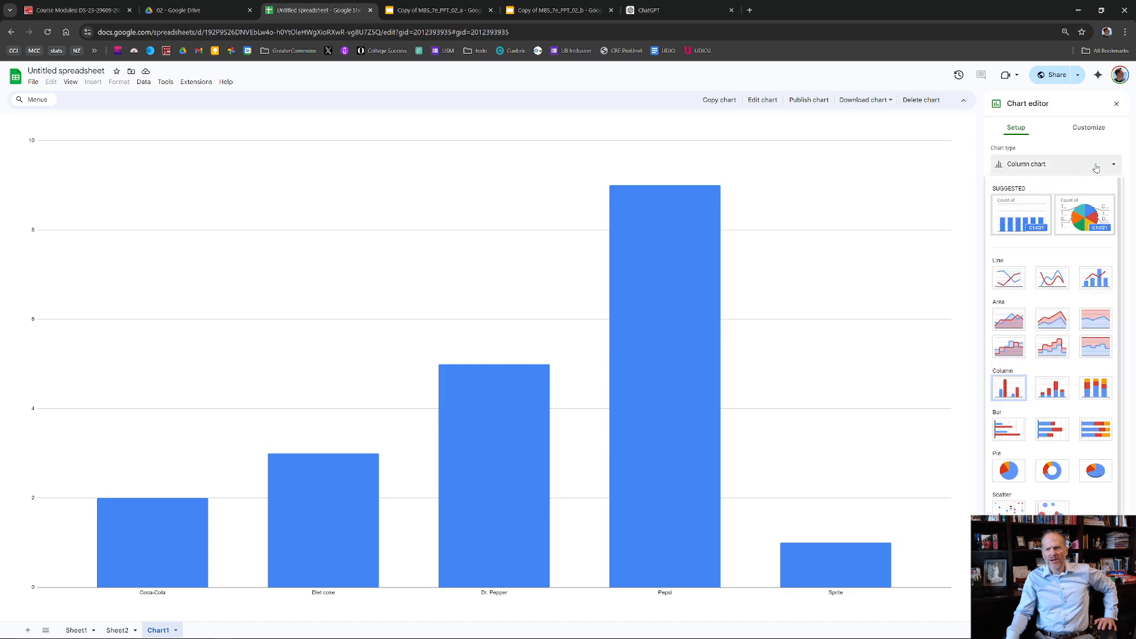
left_click(1009, 470)
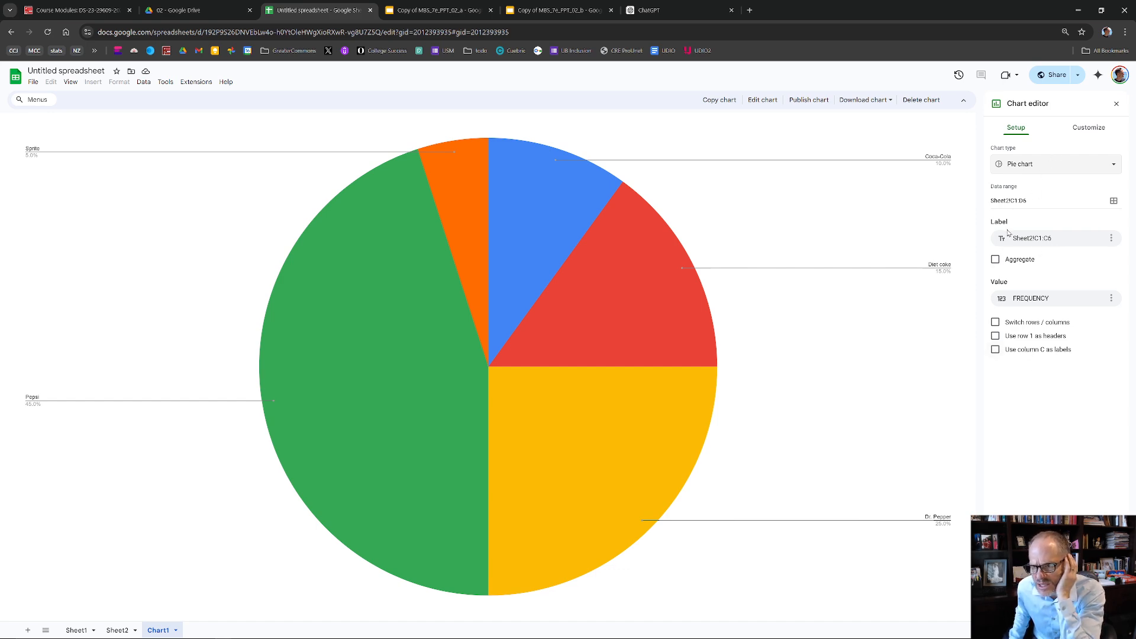
- Try using FREQUENCY as the pie chart's label
left_click(1039, 239)
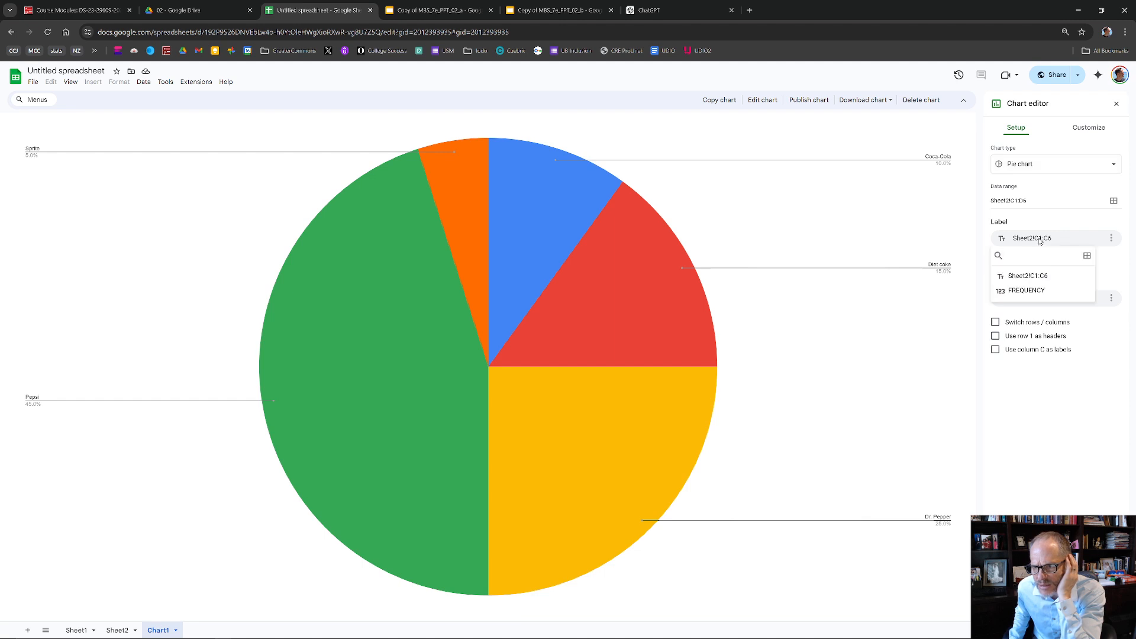
left_click(1037, 289)
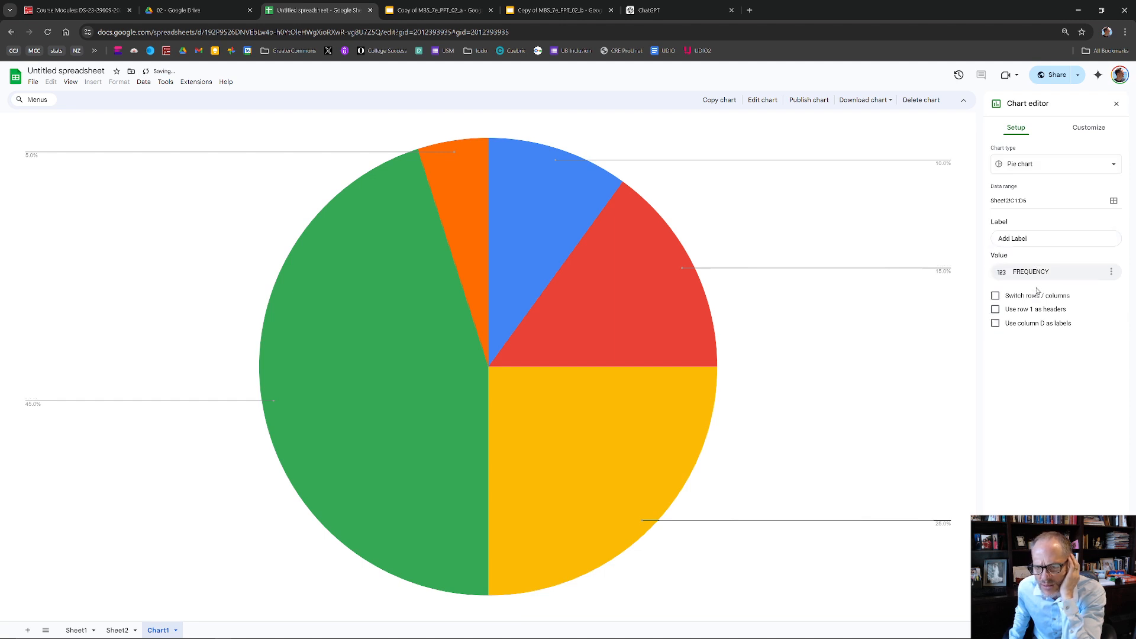
left_click(1038, 269)
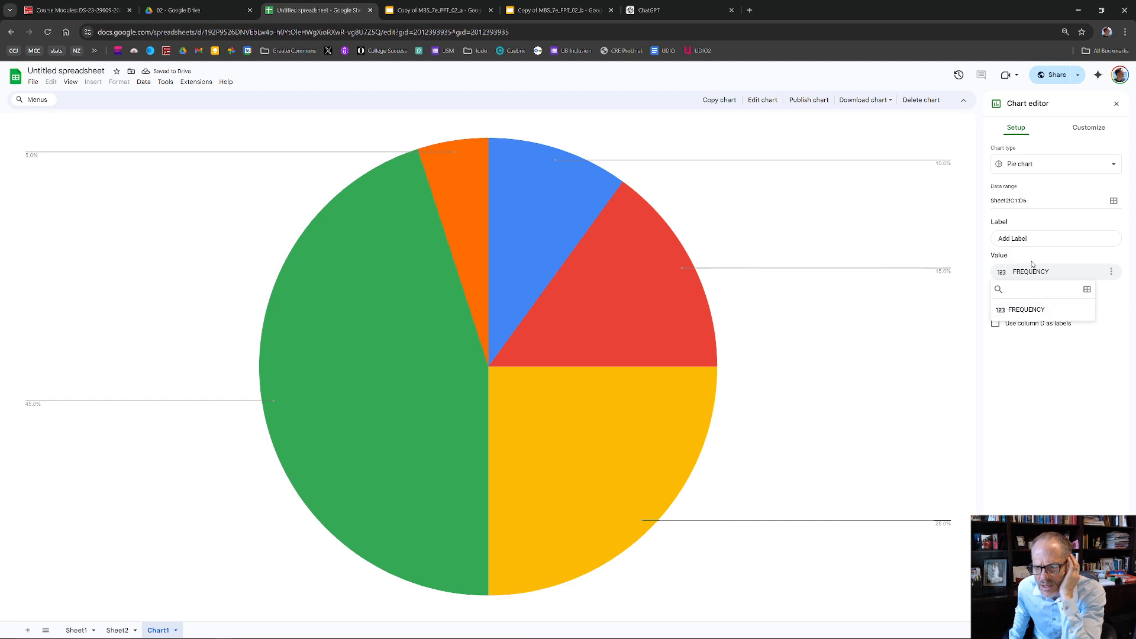
left_click(1037, 240)
left_click(1034, 273)
left_click(1036, 238)
left_click(1036, 290)
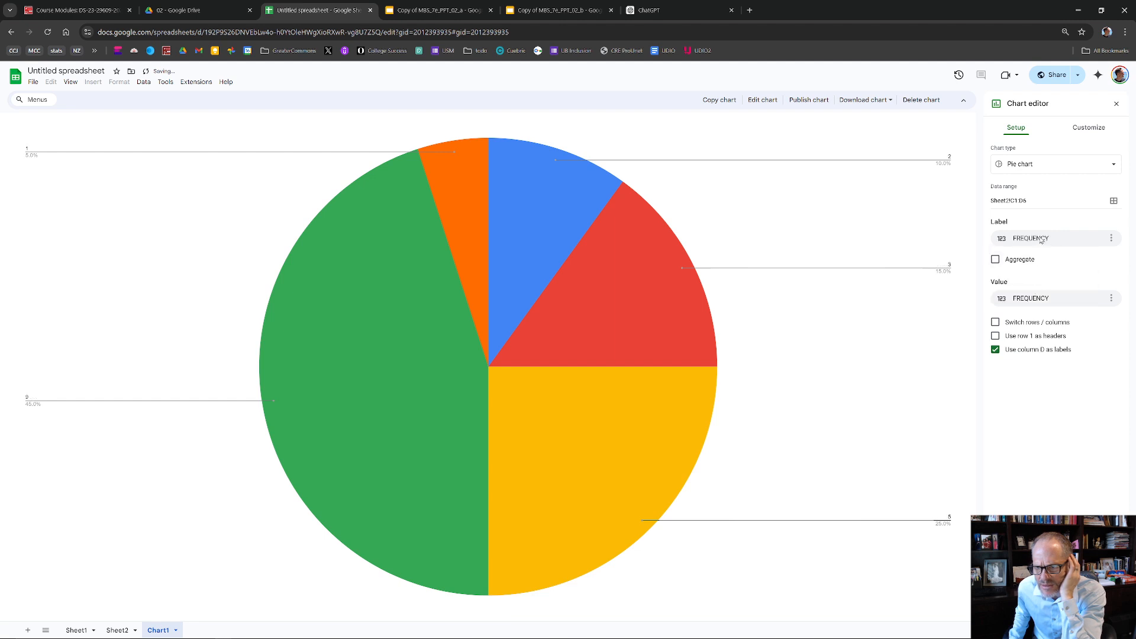
- Set the pie chart's label back to Sheet2!C1:C6 with FREQUENCY as the value, and toggle using row 1 as headers
left_click(1039, 299)
left_click(1039, 300)
left_click(1041, 243)
left_click(1031, 277)
left_click(1032, 299)
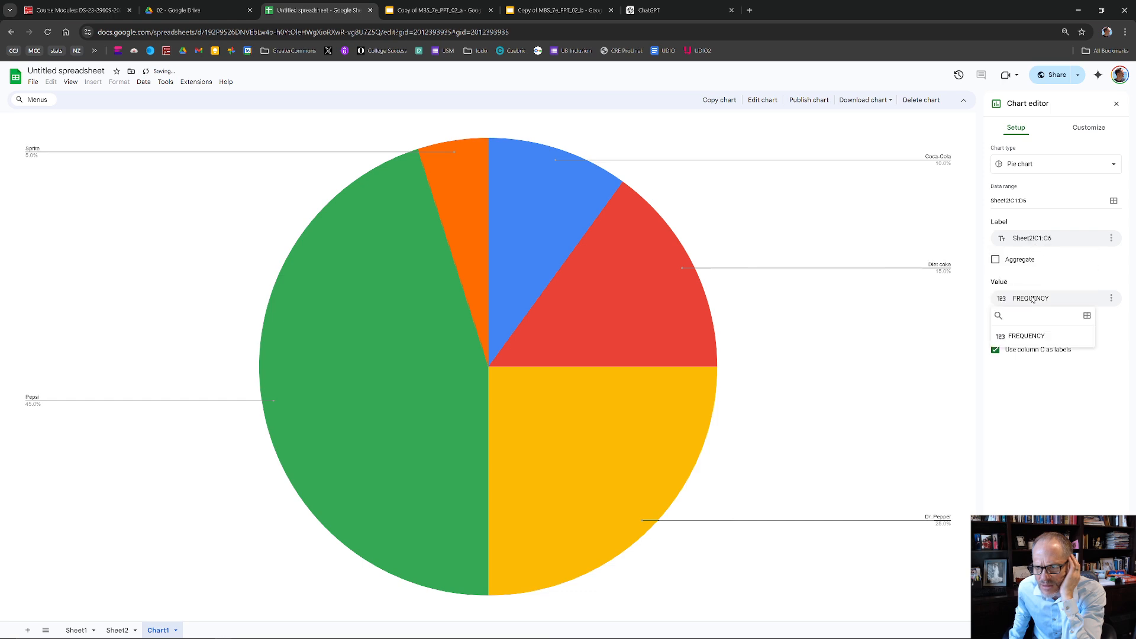
left_click(1030, 334)
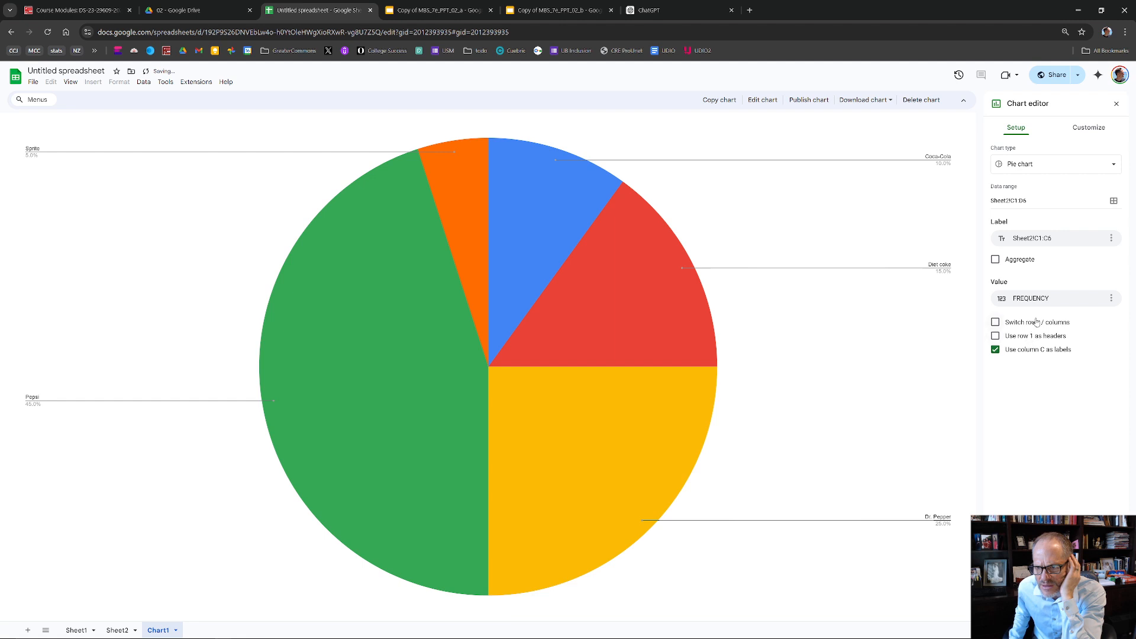
left_click(1028, 337)
left_click(1027, 337)
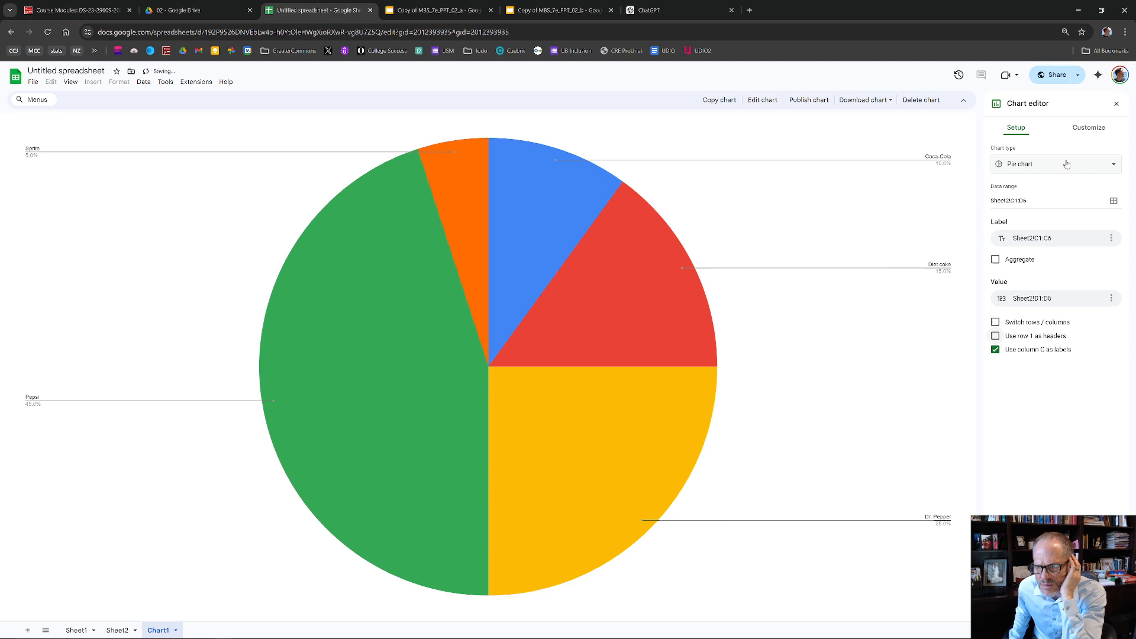
- Examine the pie chart's customization options for the legend, titles, pie slices and colors, slice labels and chart style
left_click(1085, 129)
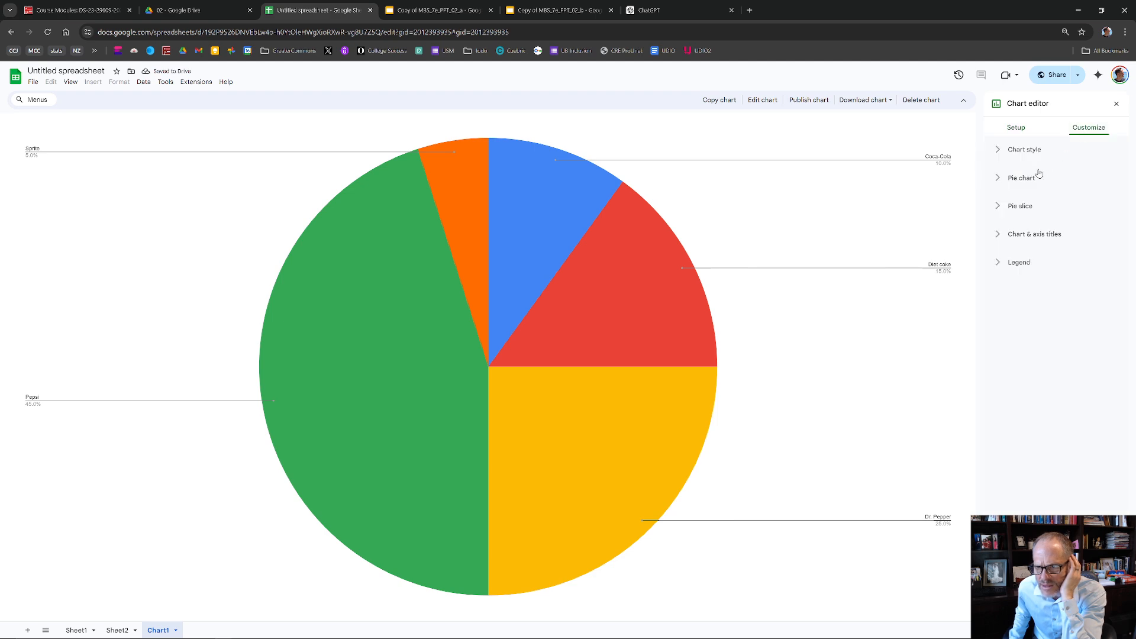
left_click(998, 262)
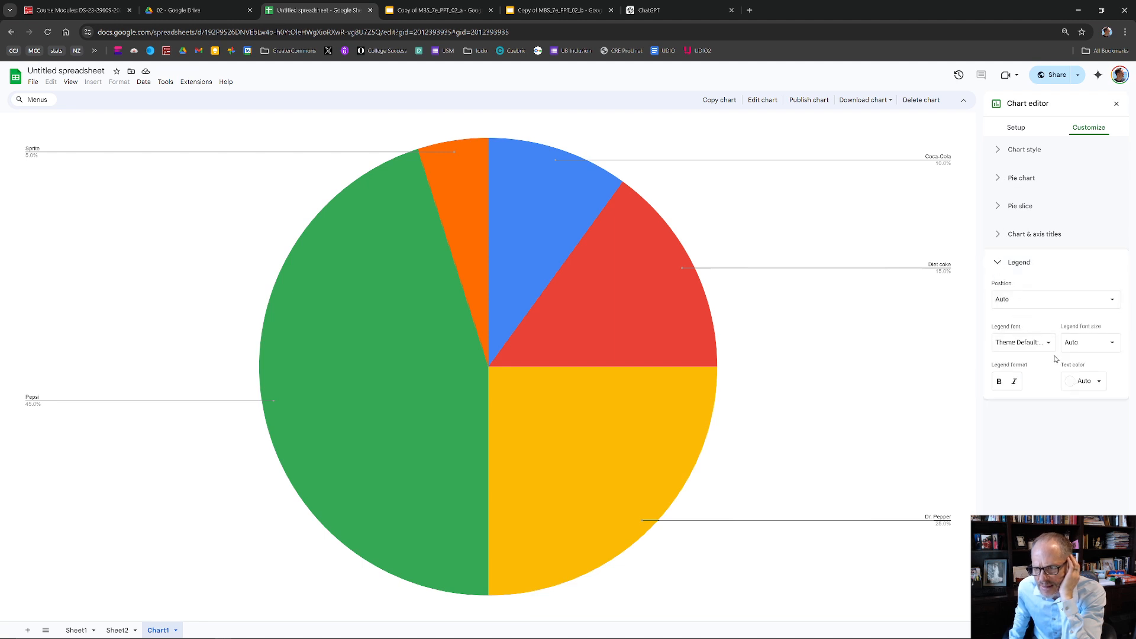
left_click(1032, 237)
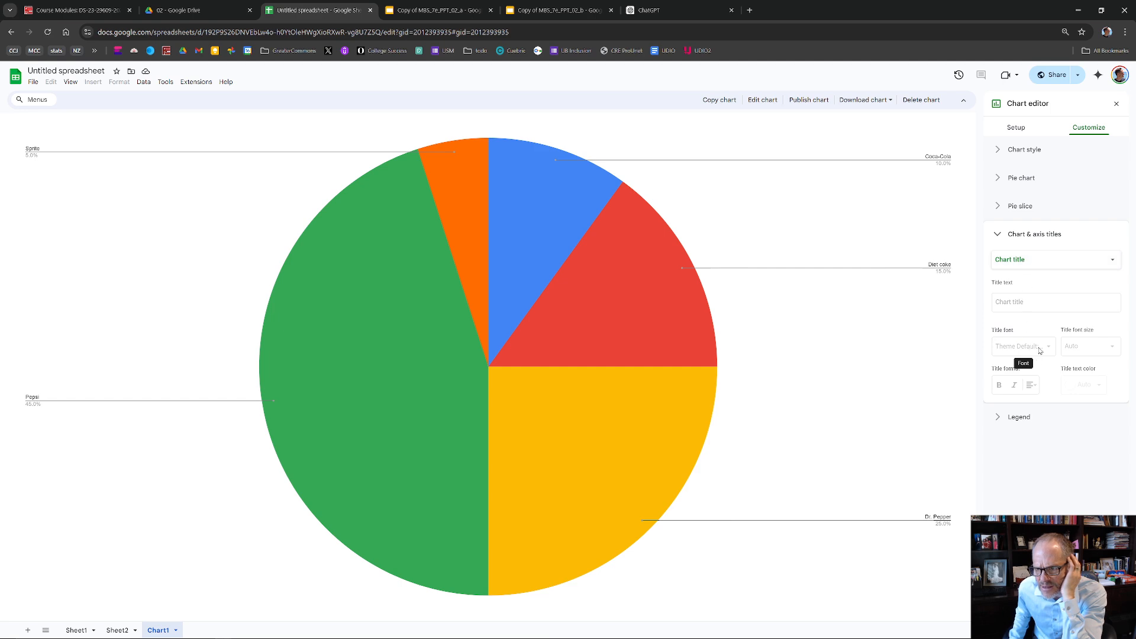
left_click(1048, 213)
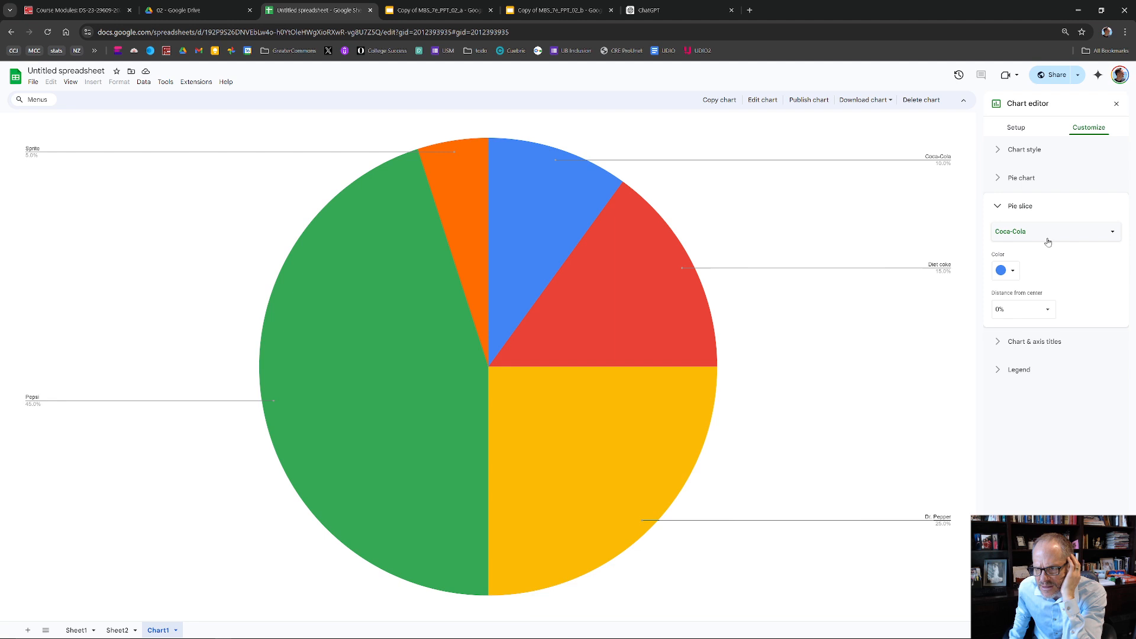
left_click(1013, 272)
left_click(1028, 264)
left_click(1045, 179)
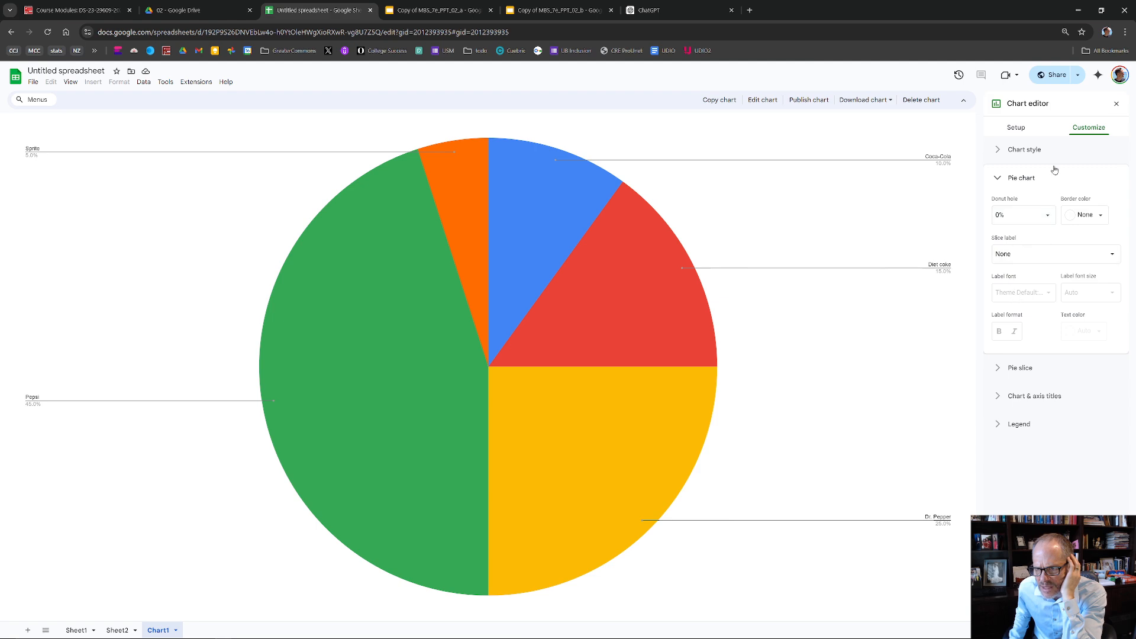
left_click(1054, 155)
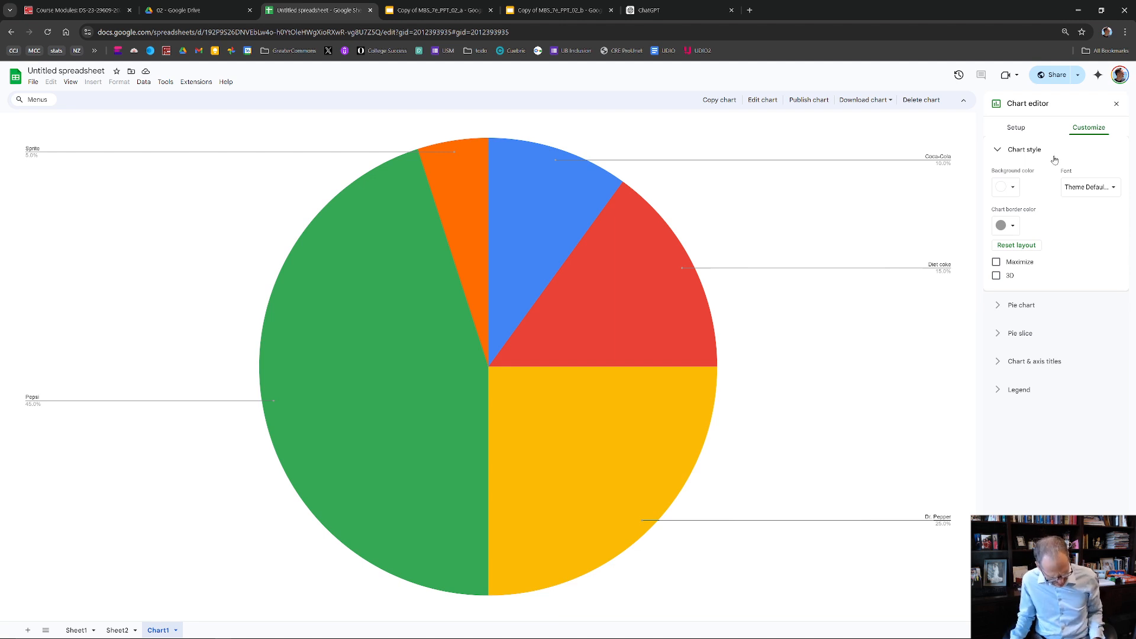
key("alt+Tab")
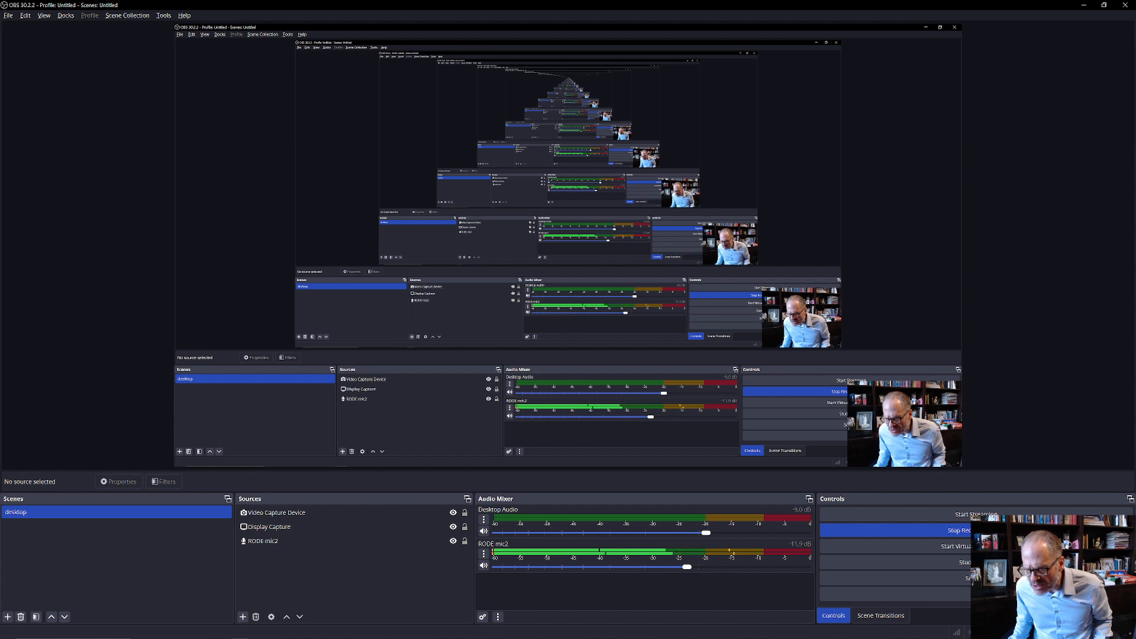
key("alt+Tab")
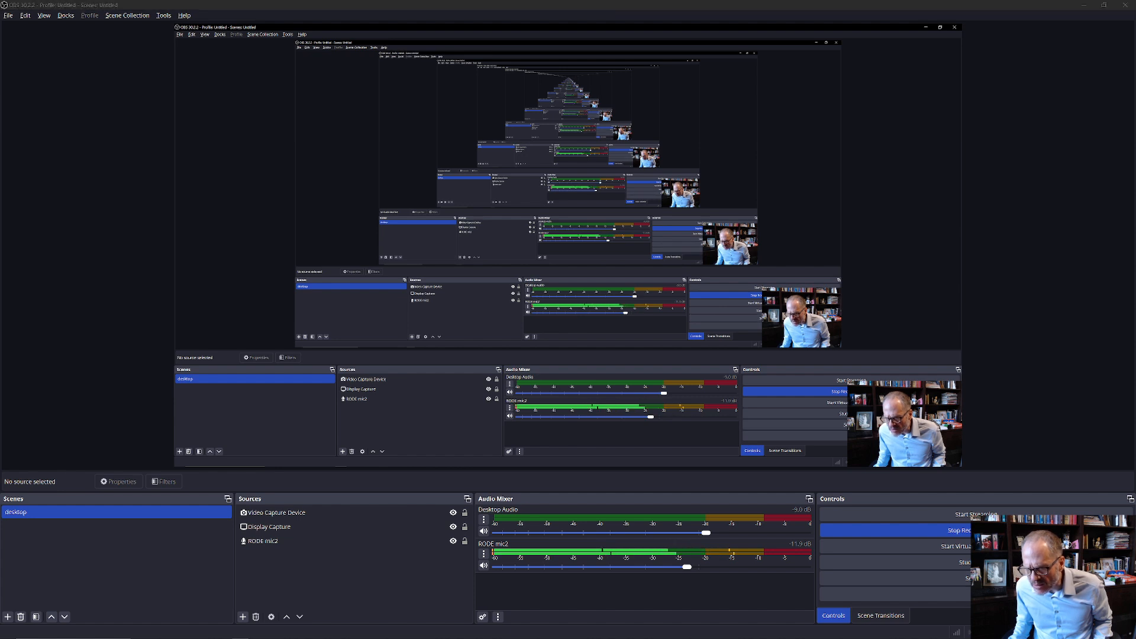
key("alt+Tab")
key("alt+Tab")
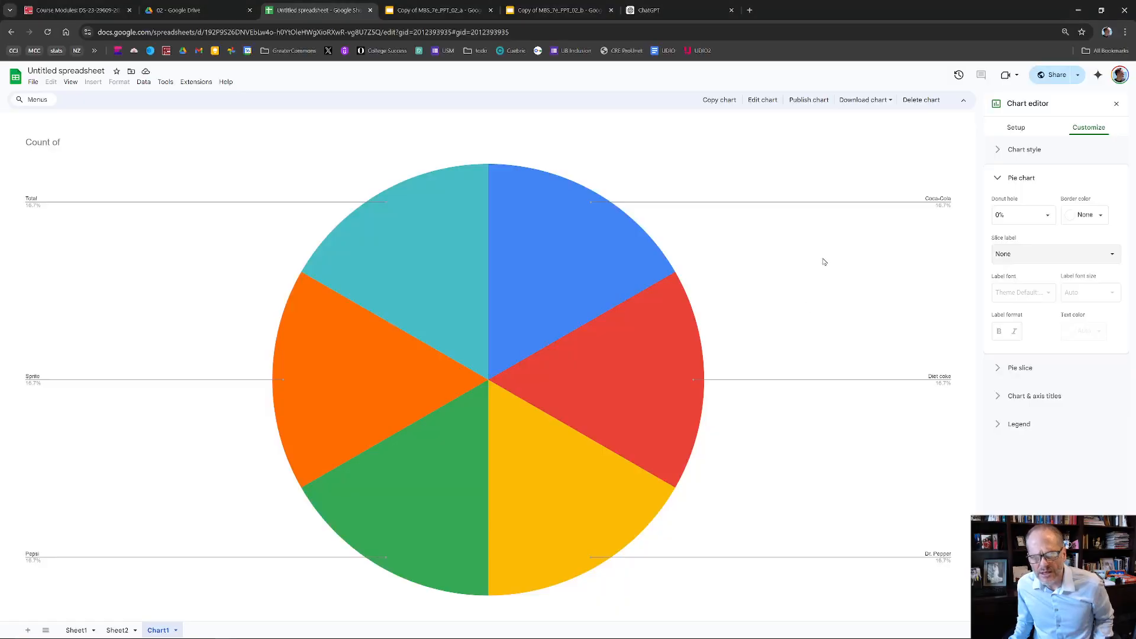
- Change the "Count of" pie chart to a doughnut chart
left_click(1025, 152)
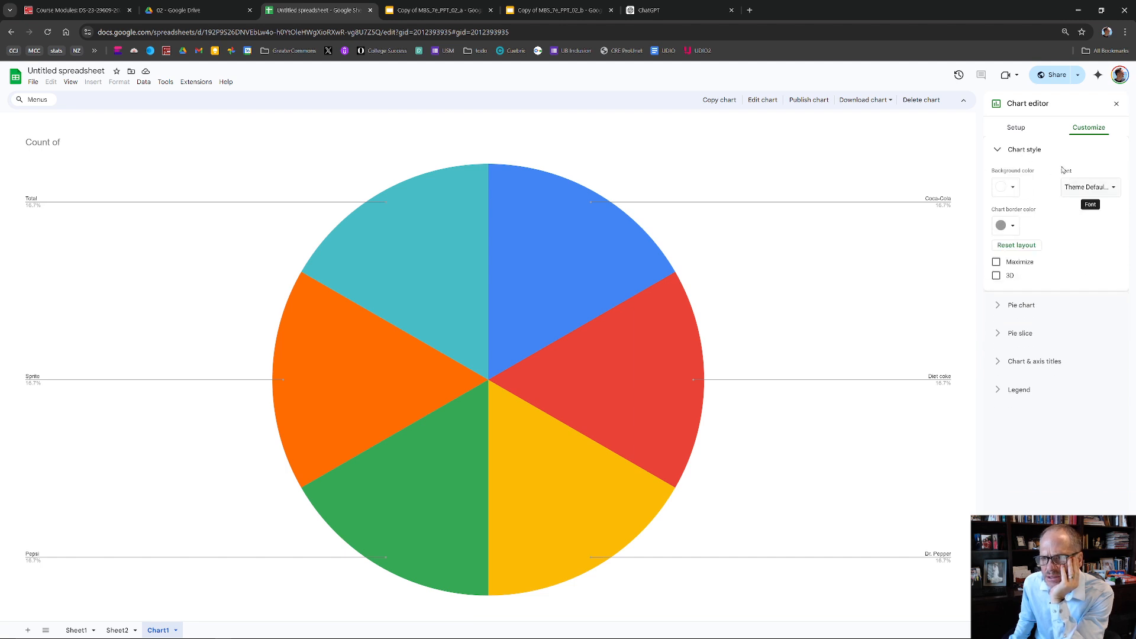
left_click(1019, 136)
left_click(1072, 164)
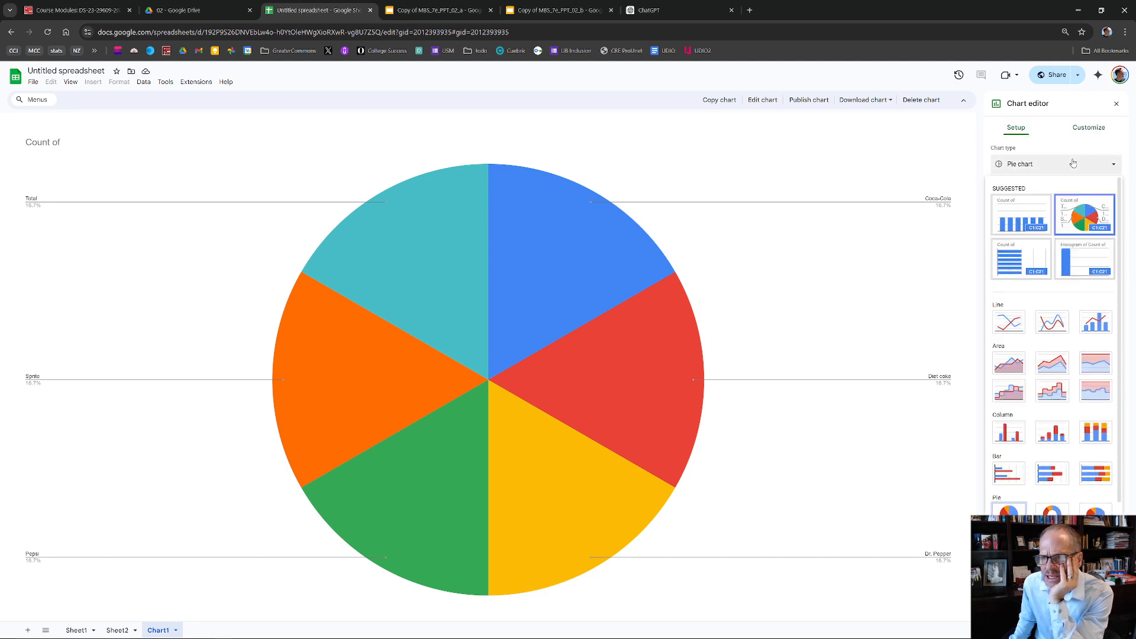
left_click(1092, 218)
left_click(1077, 168)
left_click(1006, 512)
left_click(1054, 171)
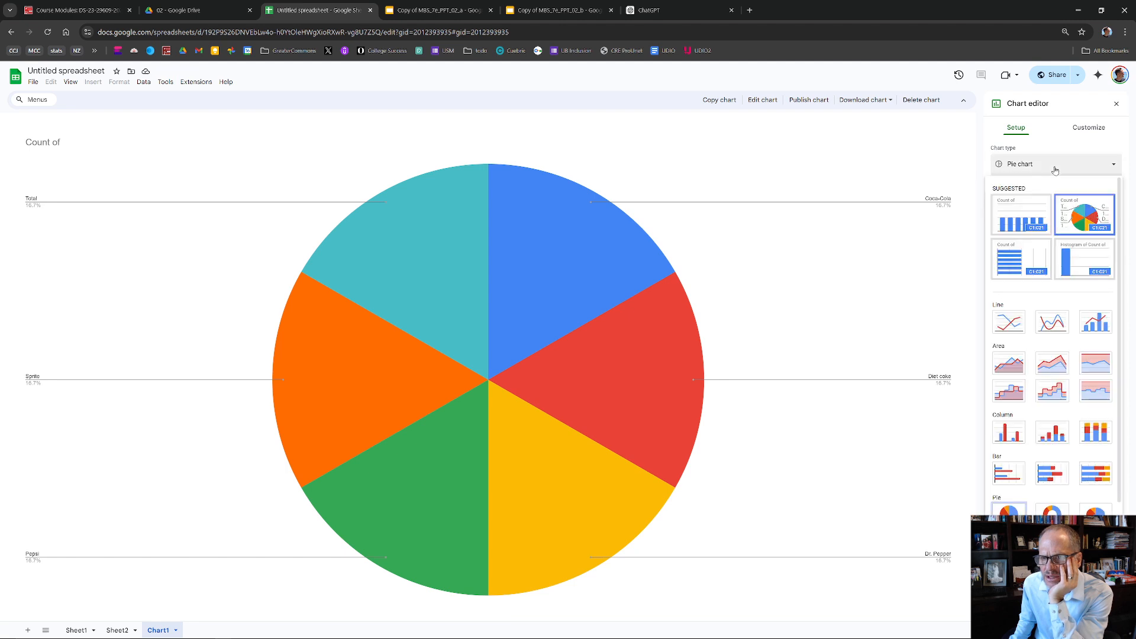
left_click(1052, 510)
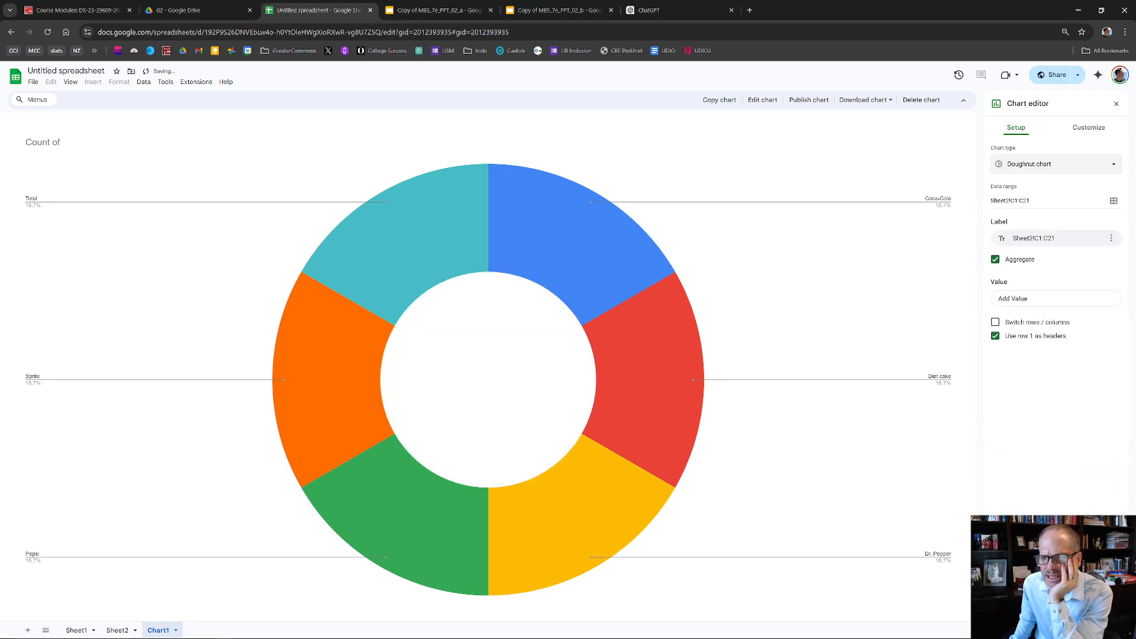
- Change the doughnut chart on Chart1 back to a pie chart and compare it with the column chart on Sheet2
left_click(1059, 173)
left_click(1088, 215)
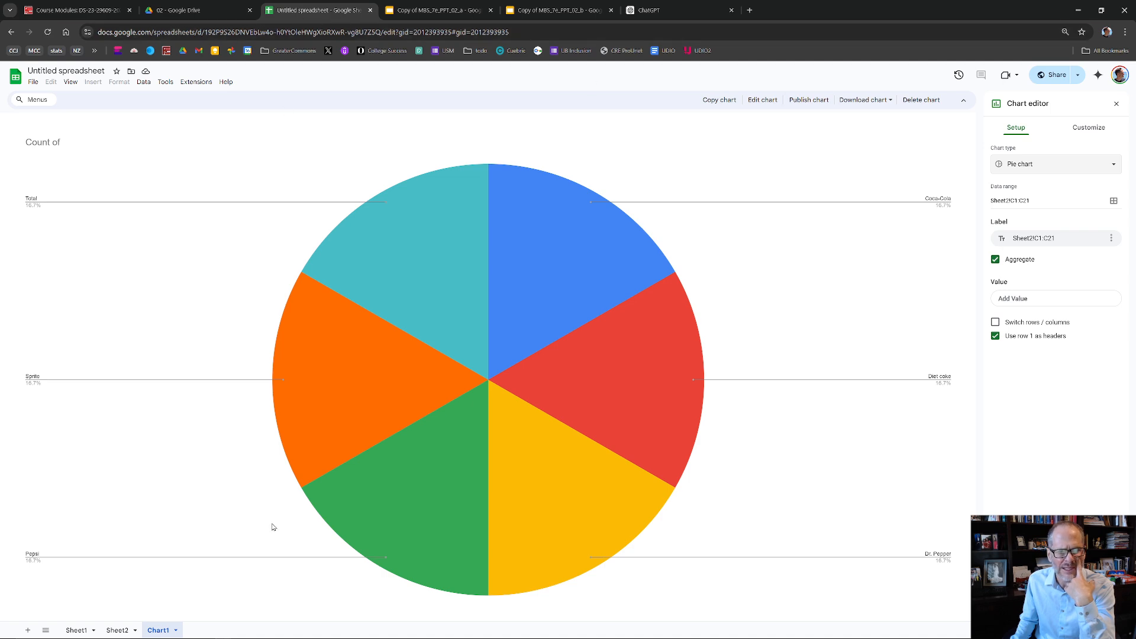
left_click(116, 630)
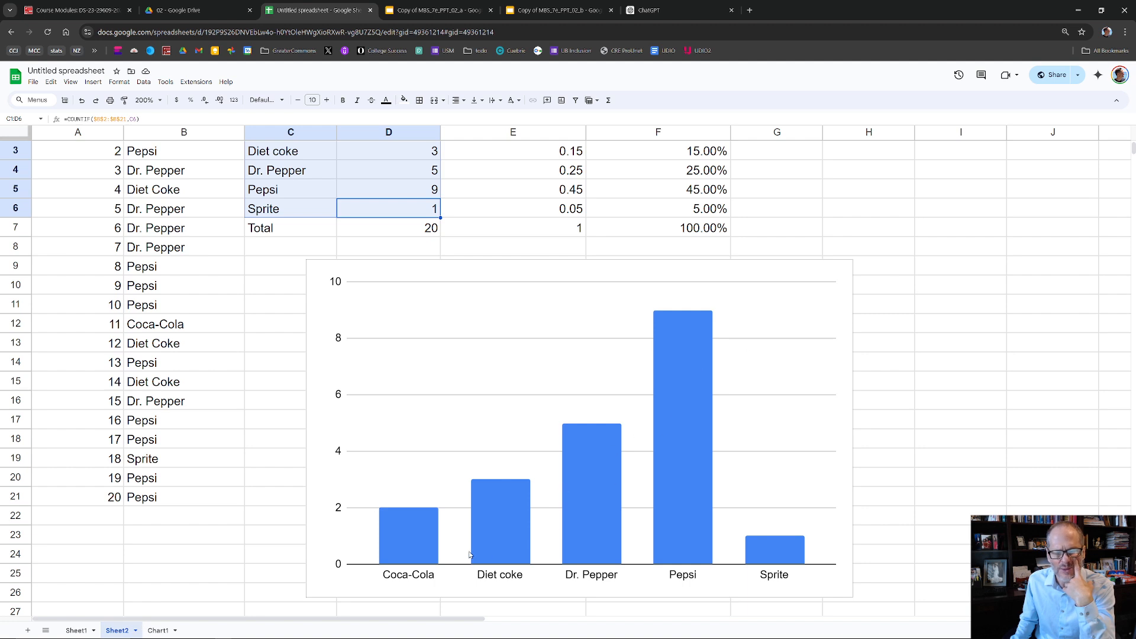
left_click(158, 630)
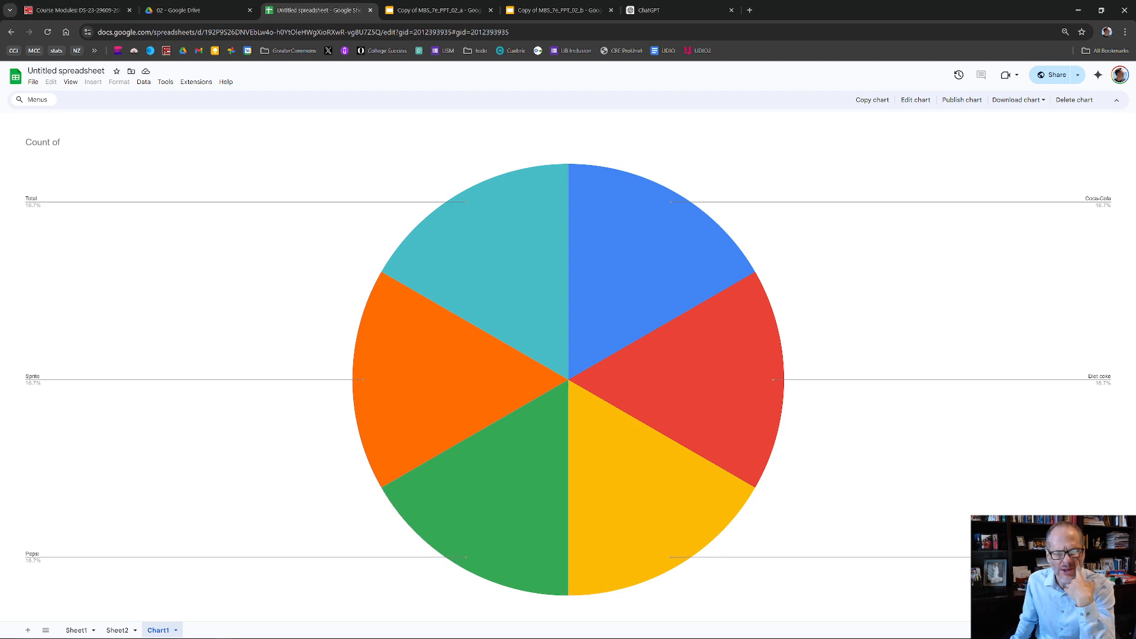
left_click(119, 630)
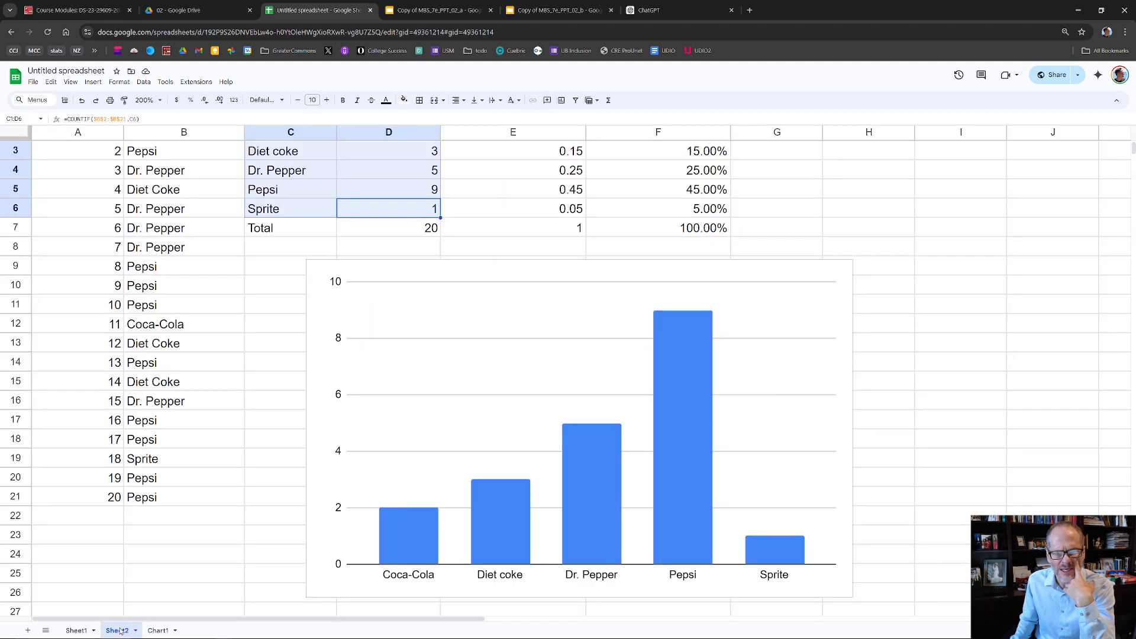
left_click(160, 631)
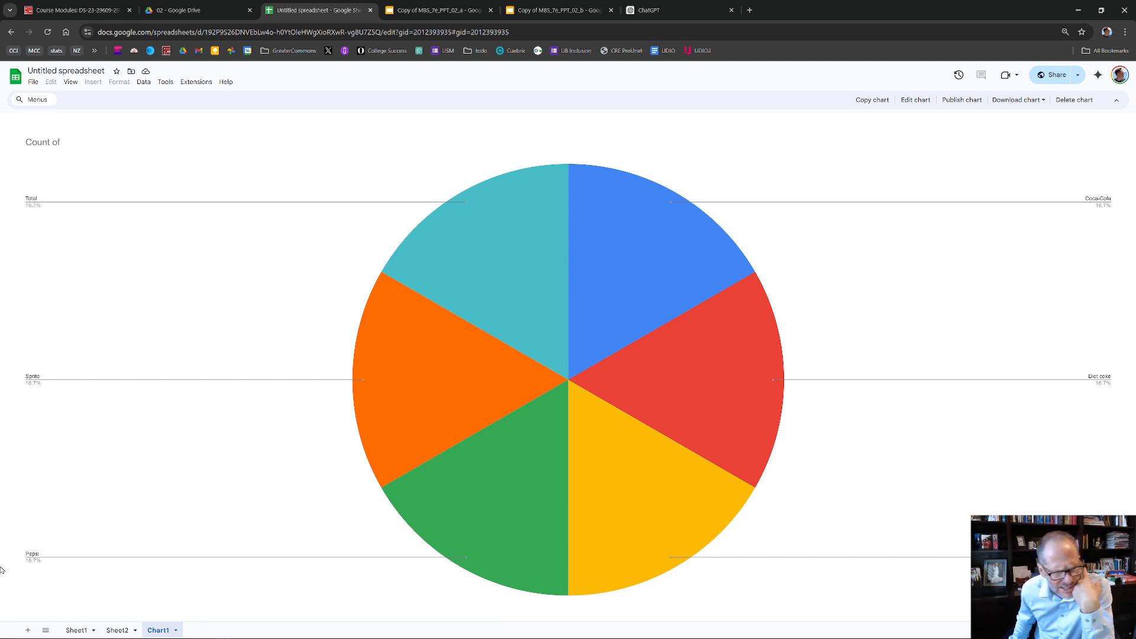
- Delete the Chart1 sheet from the spreadsheet
left_click(176, 630)
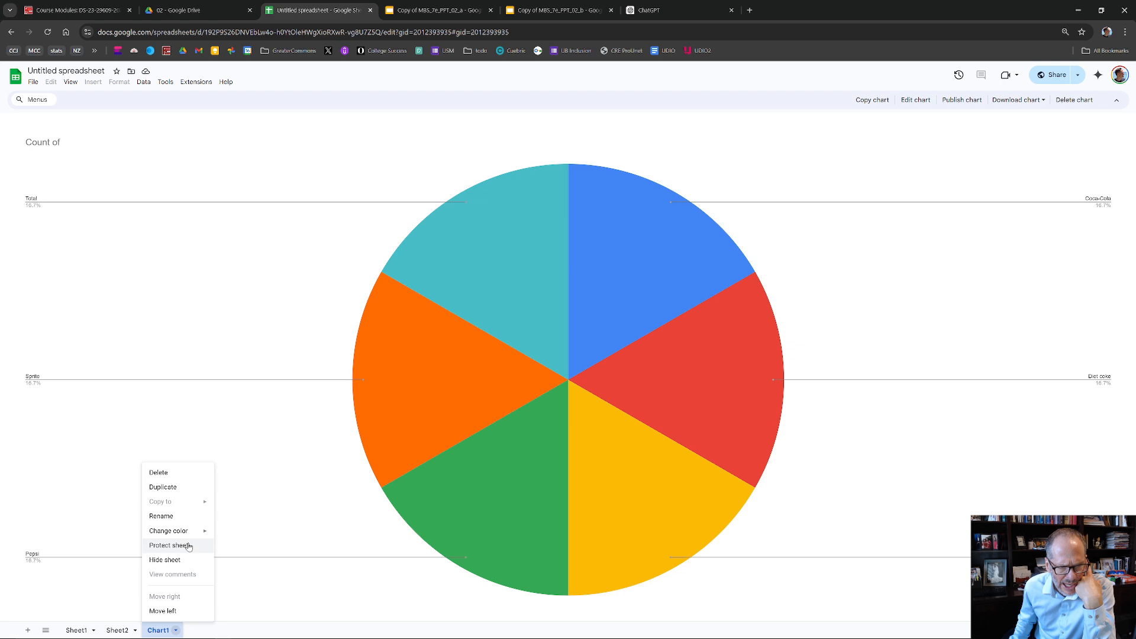
left_click(178, 473)
left_click(669, 370)
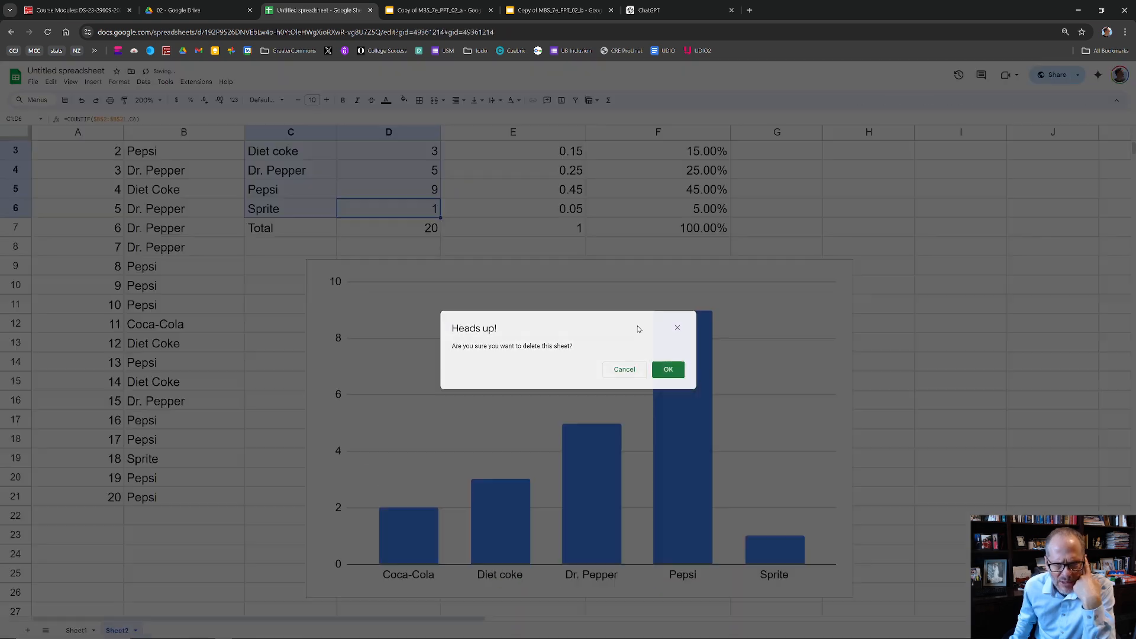
- Insert a second chart on Sheet2 from the drink names and frequencies in C2:D6, leaving out the header and total rows
left_click_drag(388, 209, 293, 154)
scroll(292, 154, "up", 1)
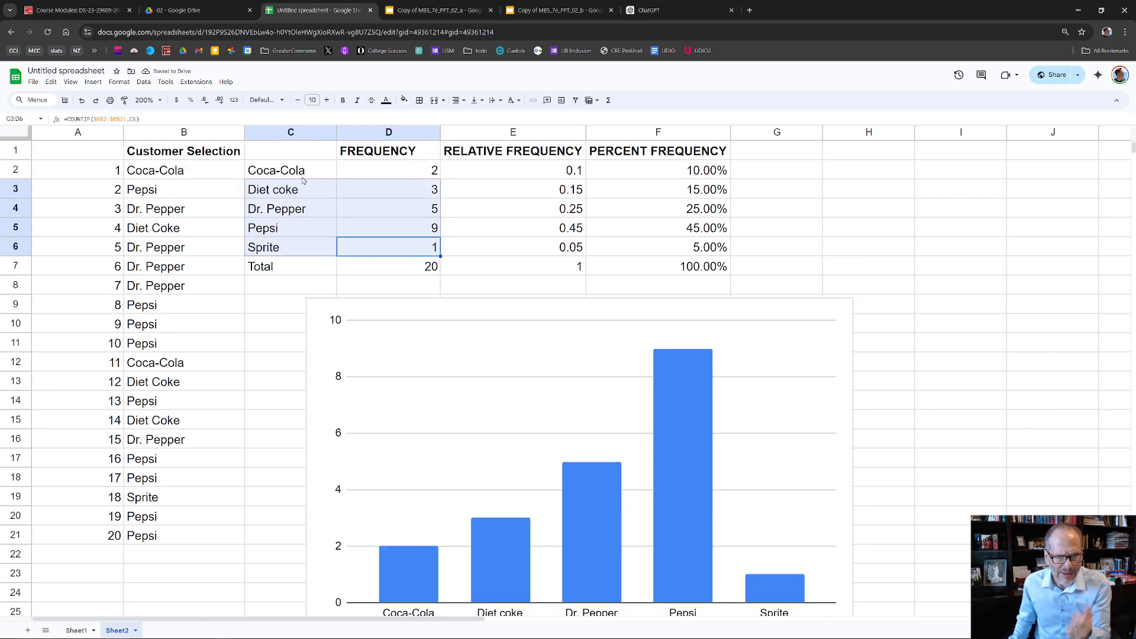
left_click_drag(309, 175, 309, 175)
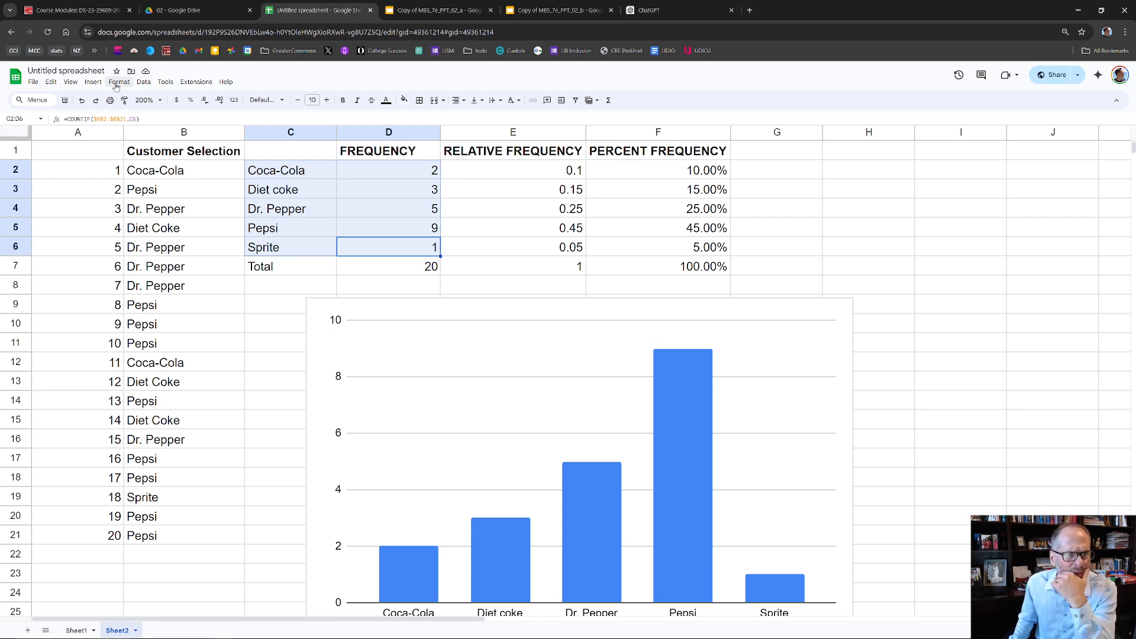
left_click(97, 83)
left_click(107, 184)
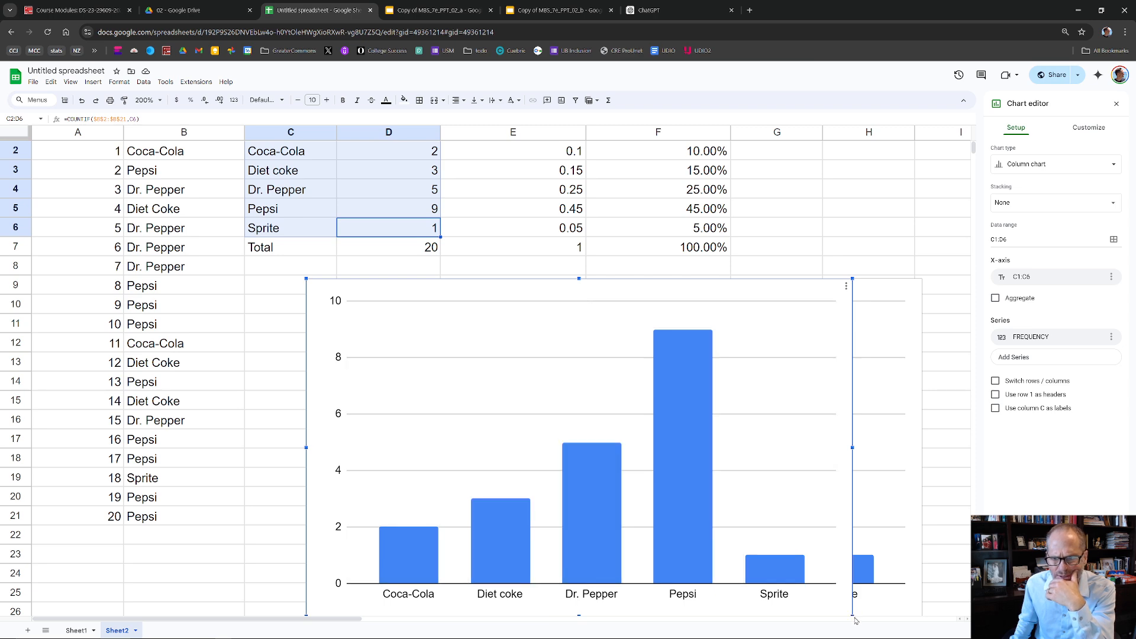
- Shrink both column charts on Sheet2 and move the new C2:D6 chart off the original one
left_click_drag(851, 615, 688, 490)
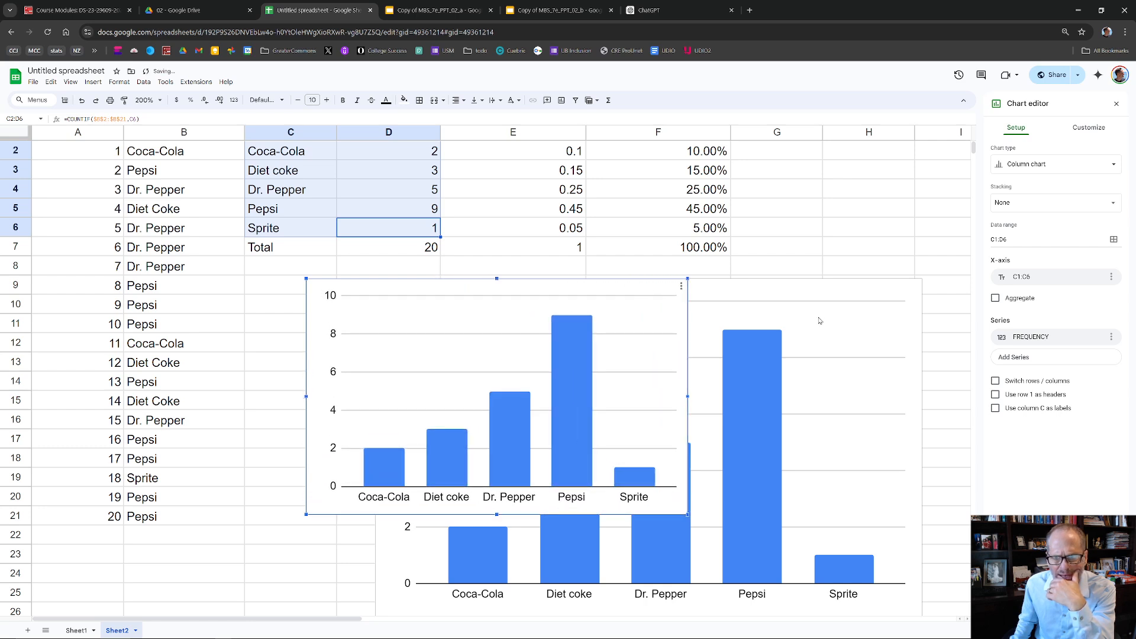
left_click(880, 289)
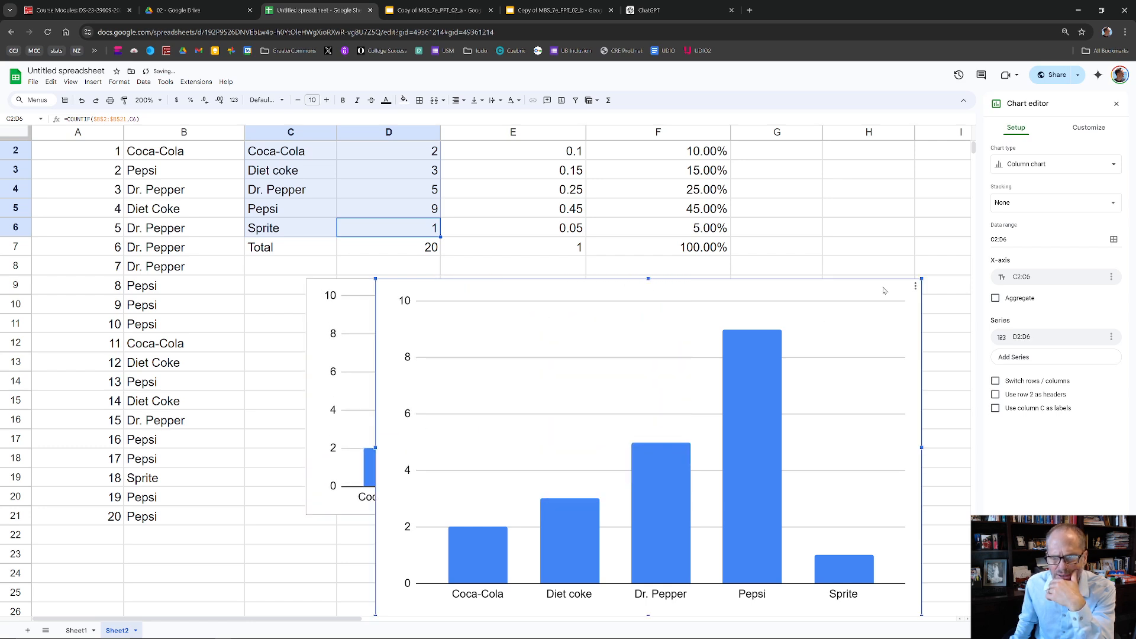
left_click_drag(889, 279, 928, 308)
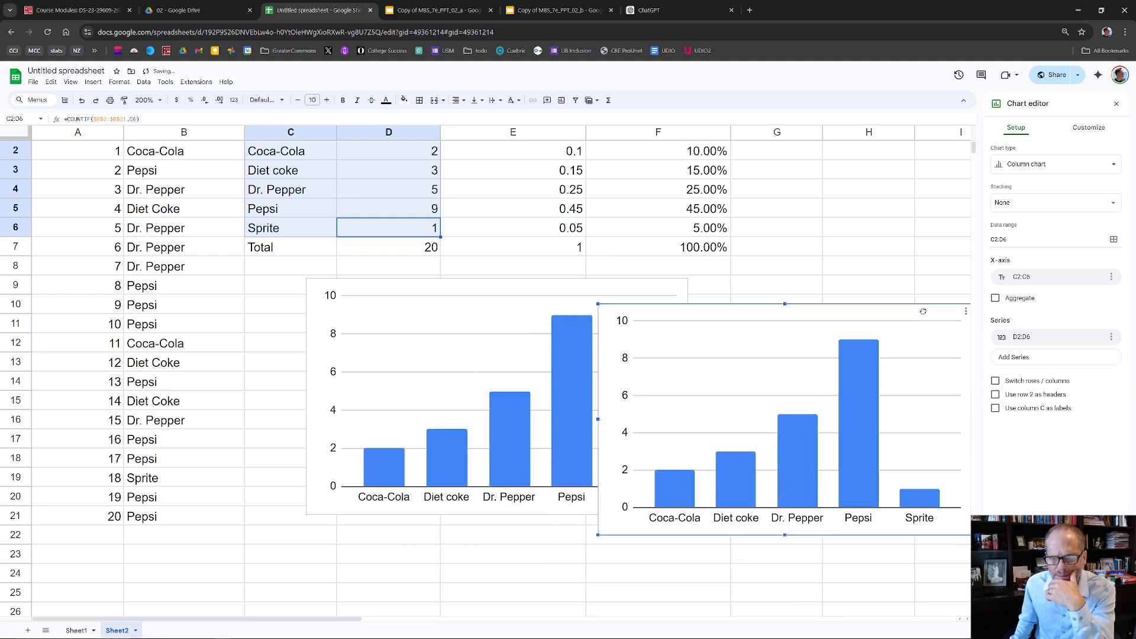
- Change the C2:D6 chart to a pie chart and line it up side by side with the column chart below the frequency table
left_click(1032, 167)
left_click(1010, 474)
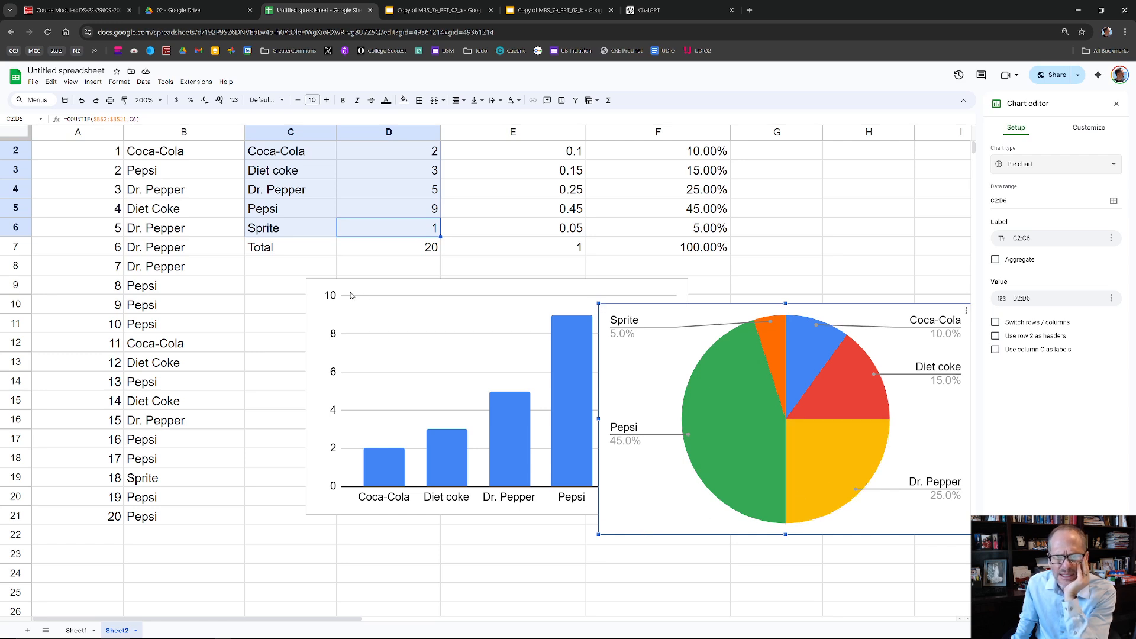
left_click(317, 292)
left_click_drag(317, 291, 196, 260)
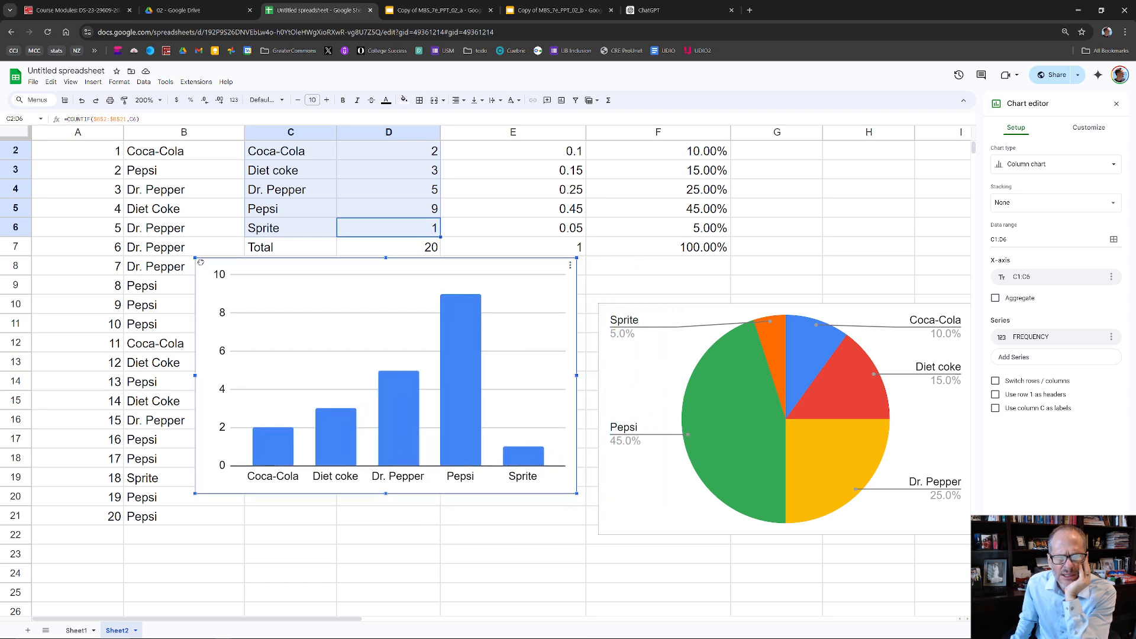
left_click(620, 310)
left_click_drag(628, 308, 609, 261)
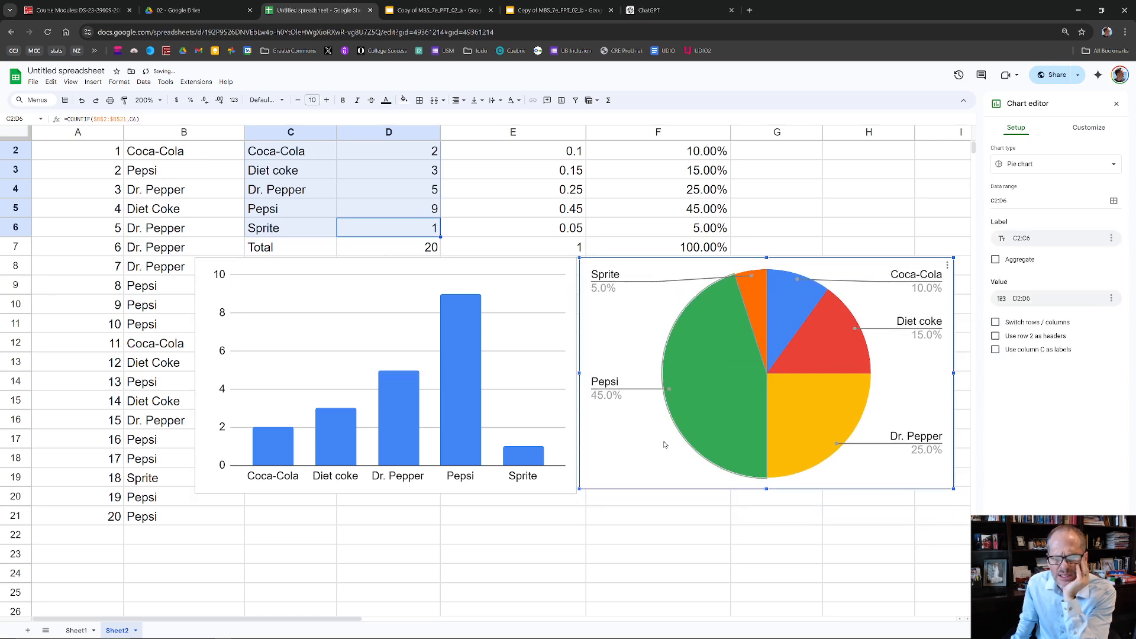
left_click(653, 520)
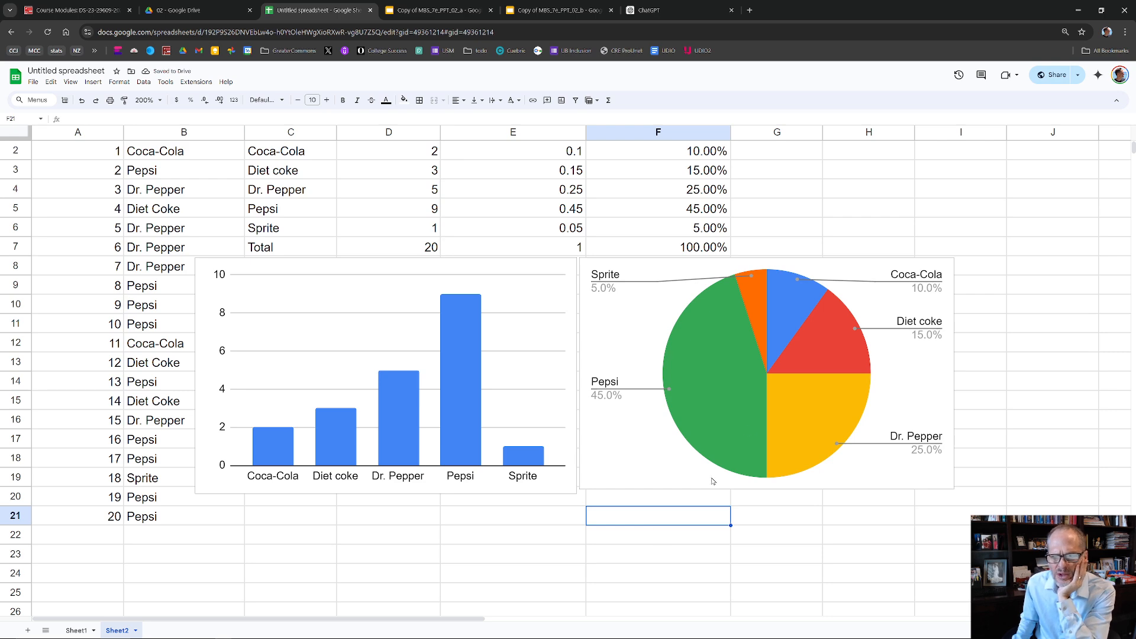
- Set the pie chart's slice label to Label so the drink names show on the slices
left_click(590, 323)
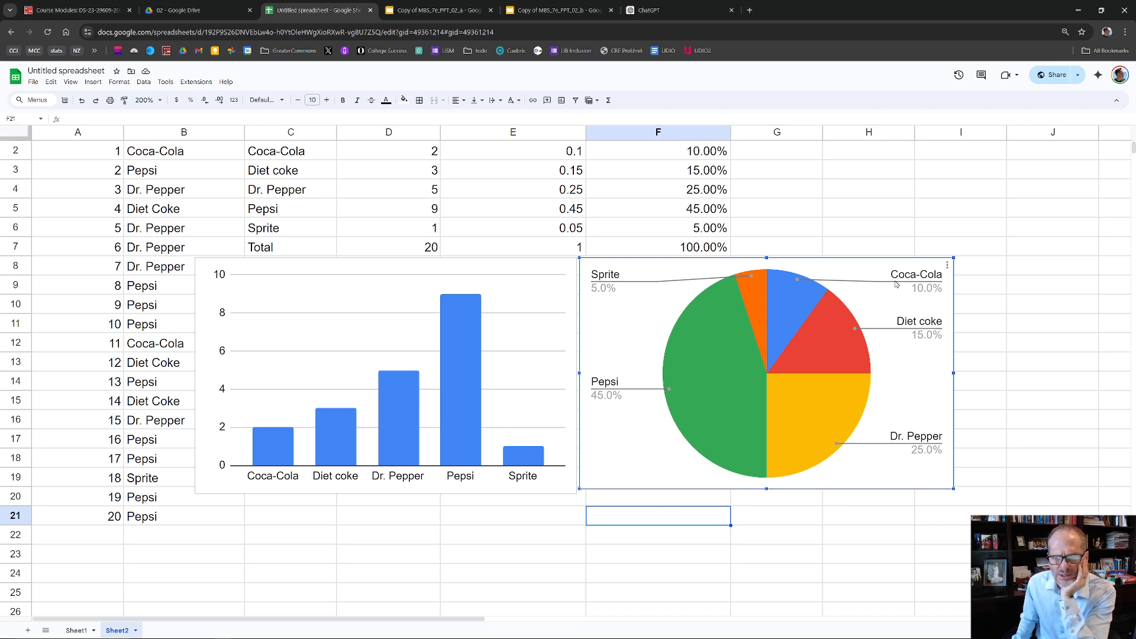
left_click(948, 268)
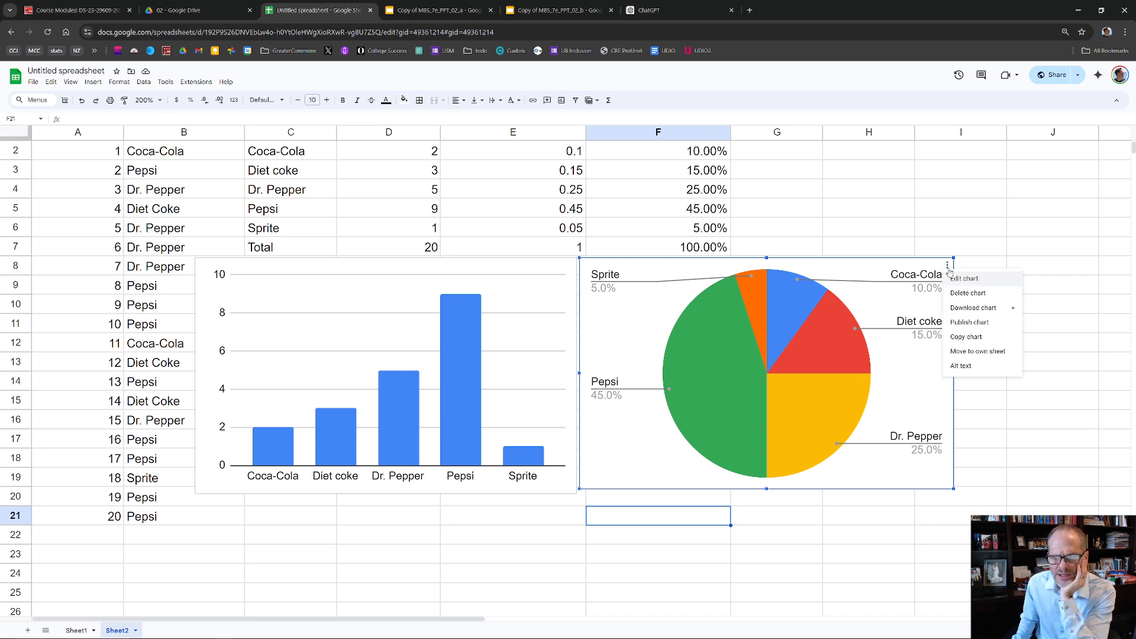
left_click(959, 281)
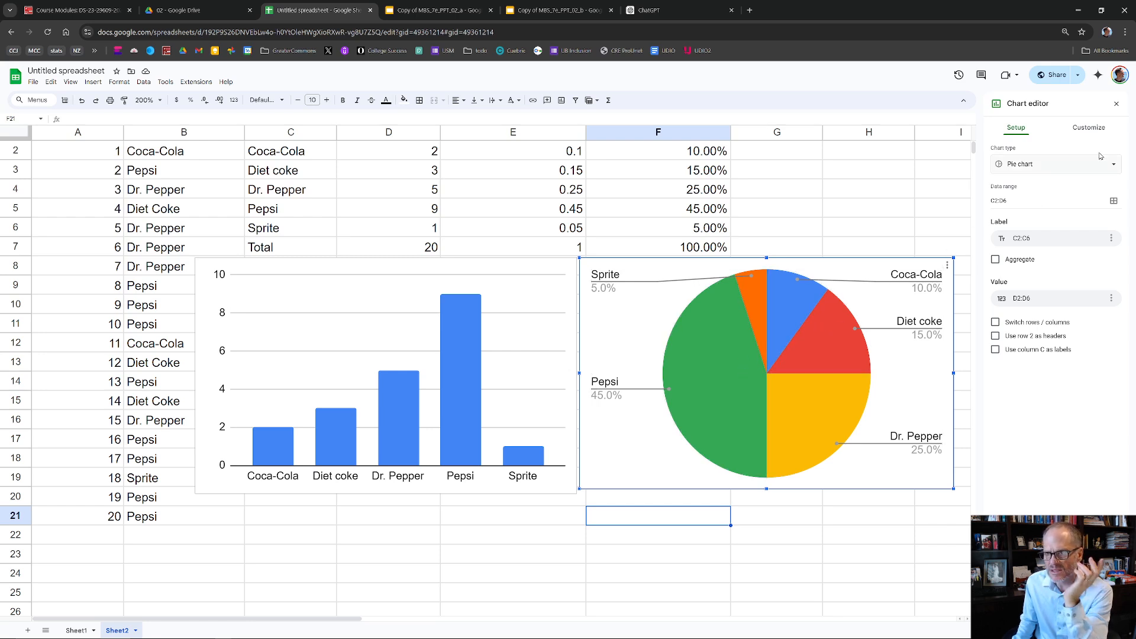
left_click(1090, 127)
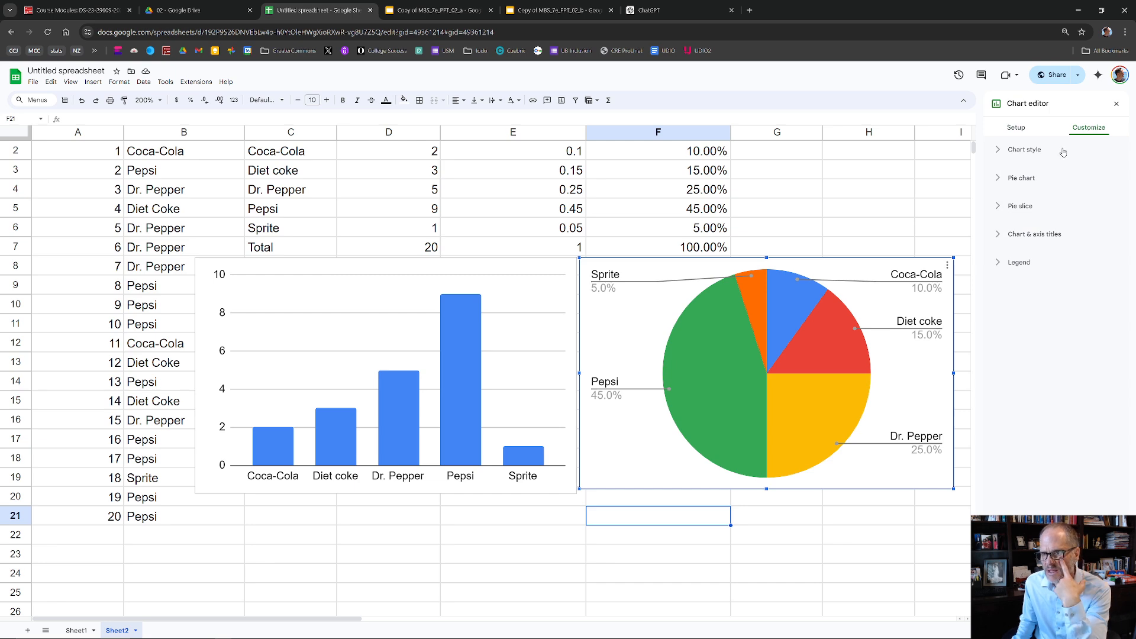
left_click(1022, 177)
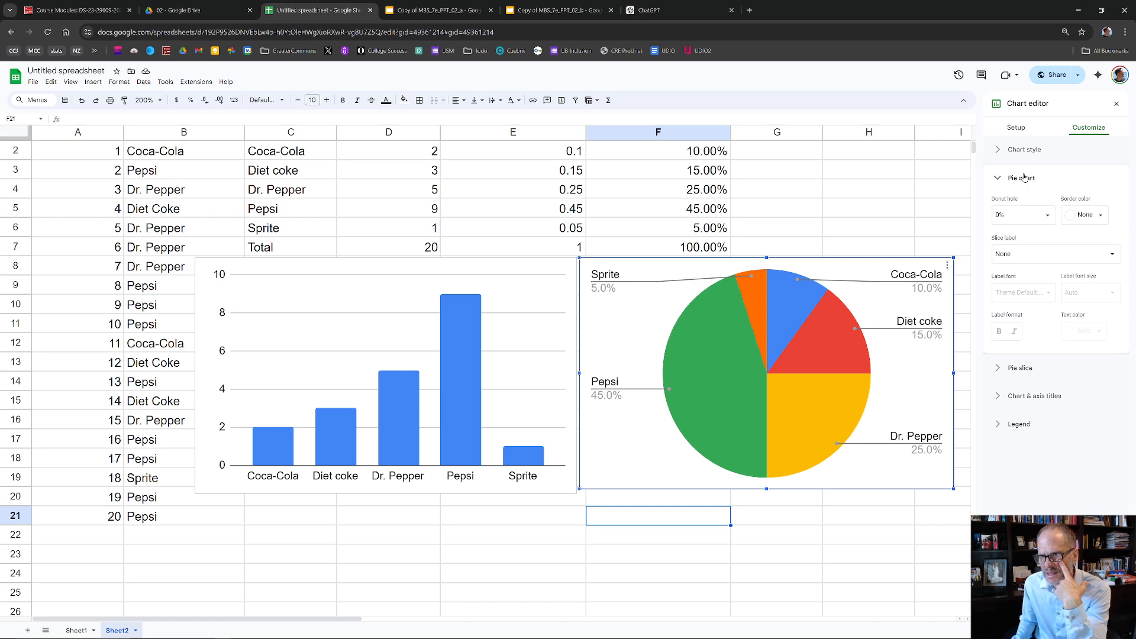
left_click(1030, 249)
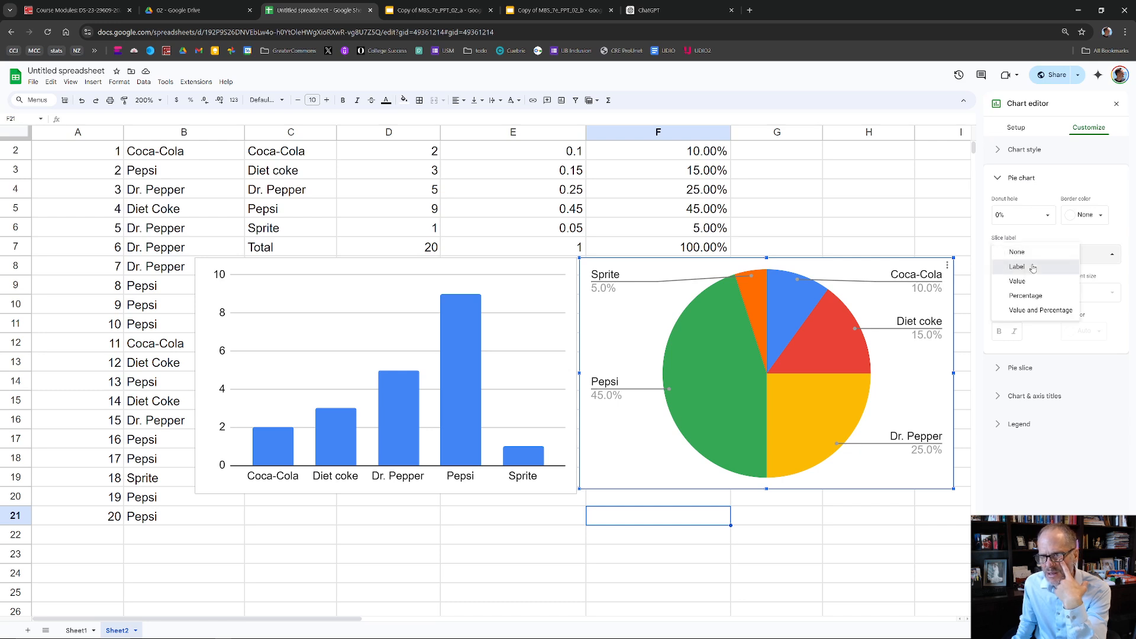
left_click(1033, 268)
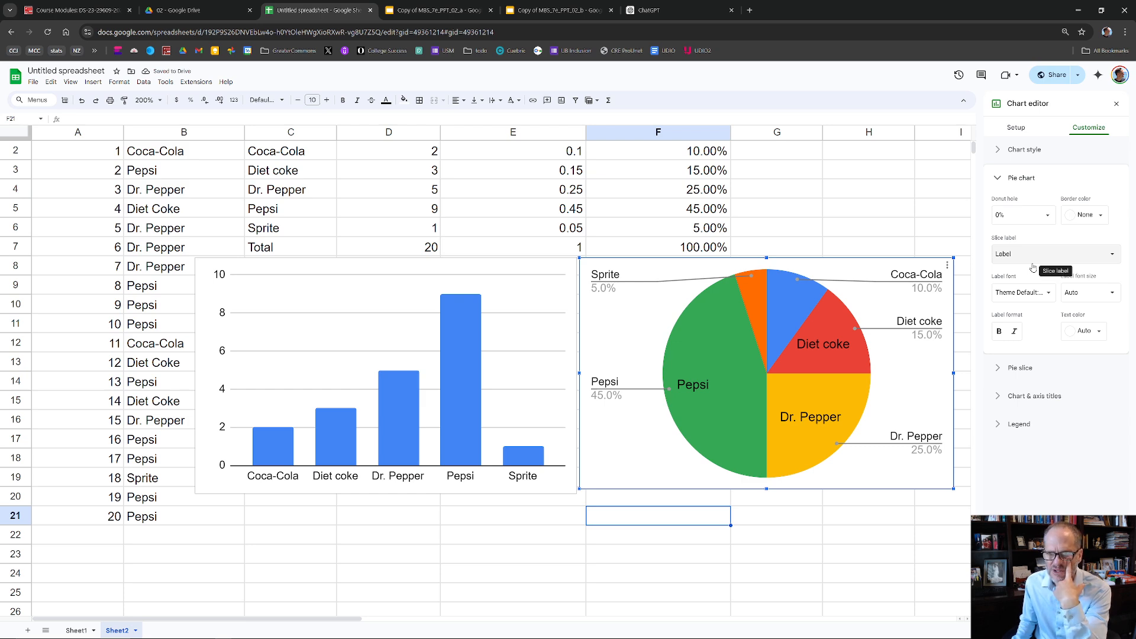
- Set the pie chart's slice label font size to 10 and return to the chart's setup options
left_click(1088, 293)
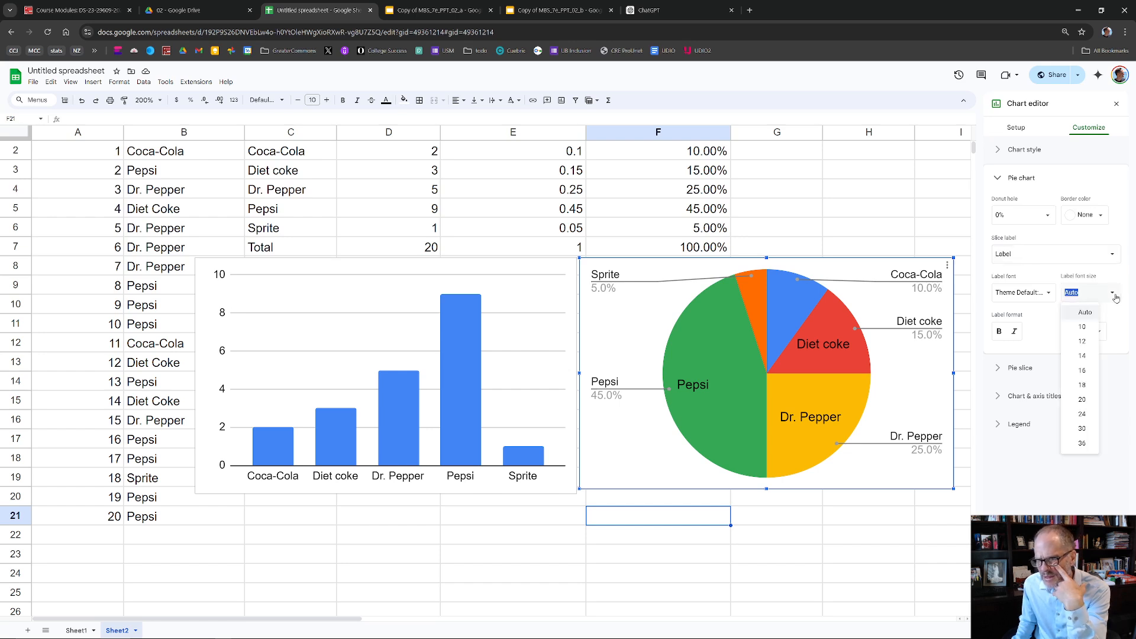
left_click(1091, 327)
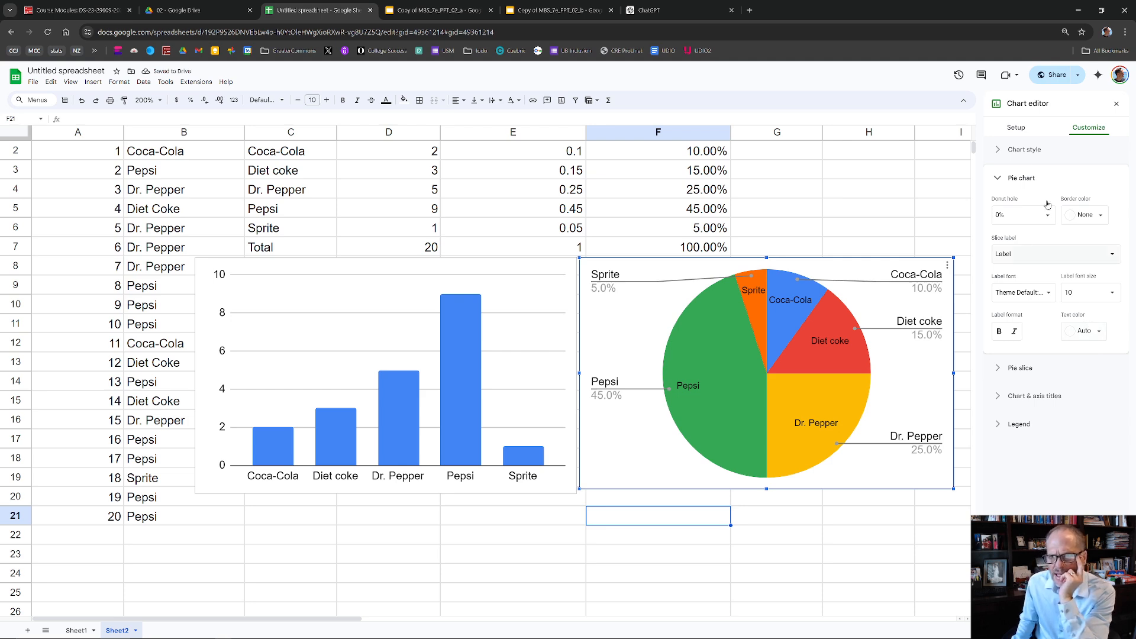
left_click(1014, 128)
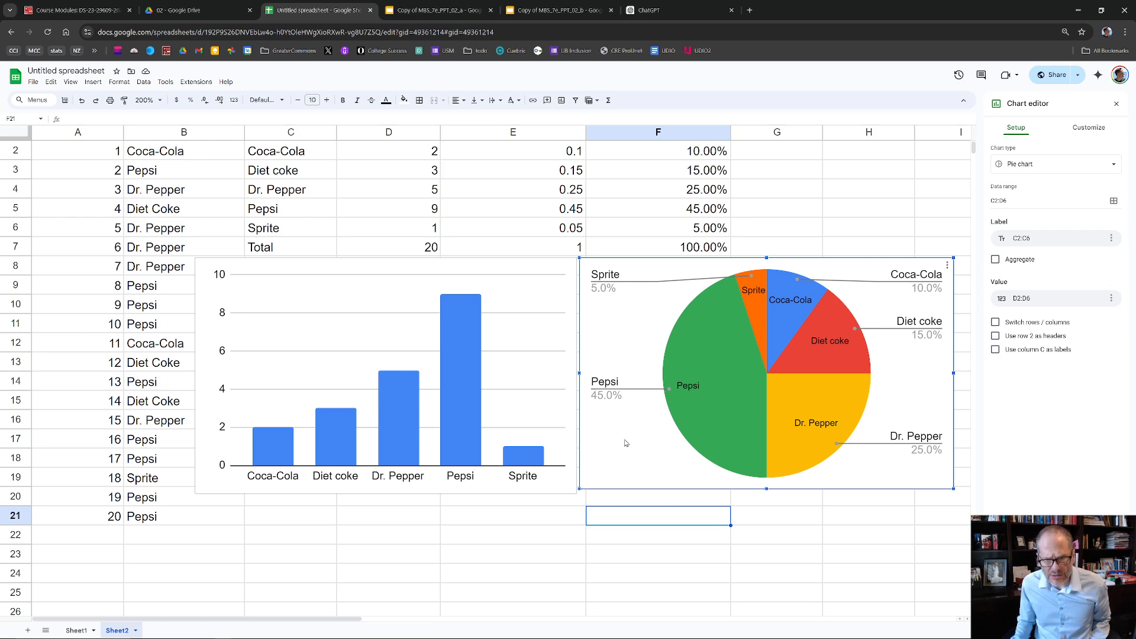
- Duplicate the pie chart and place the copy centered beneath the column and pie charts
left_click(432, 534)
type("=B22/$D$7")
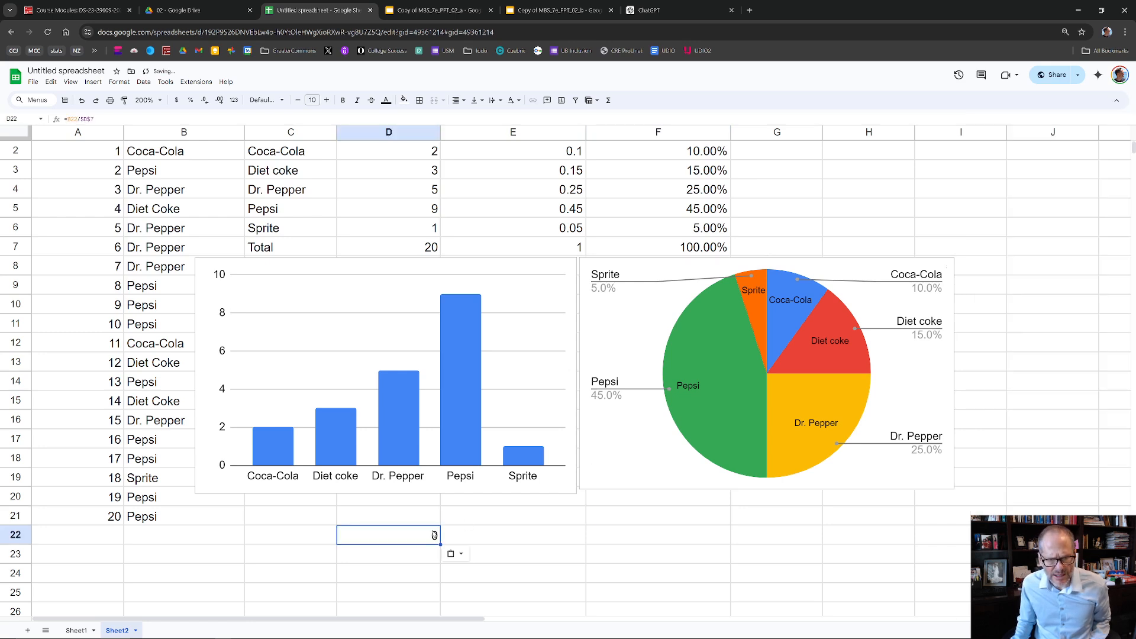
left_click(609, 477)
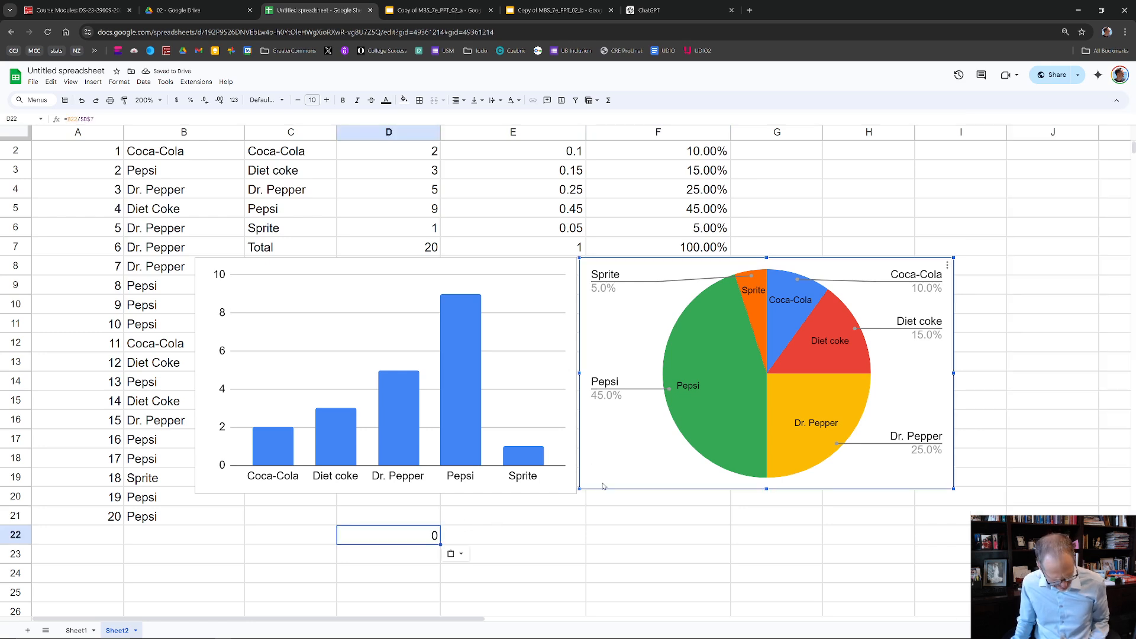
key("ctrl+c")
left_click(568, 554)
key("ctrl+v")
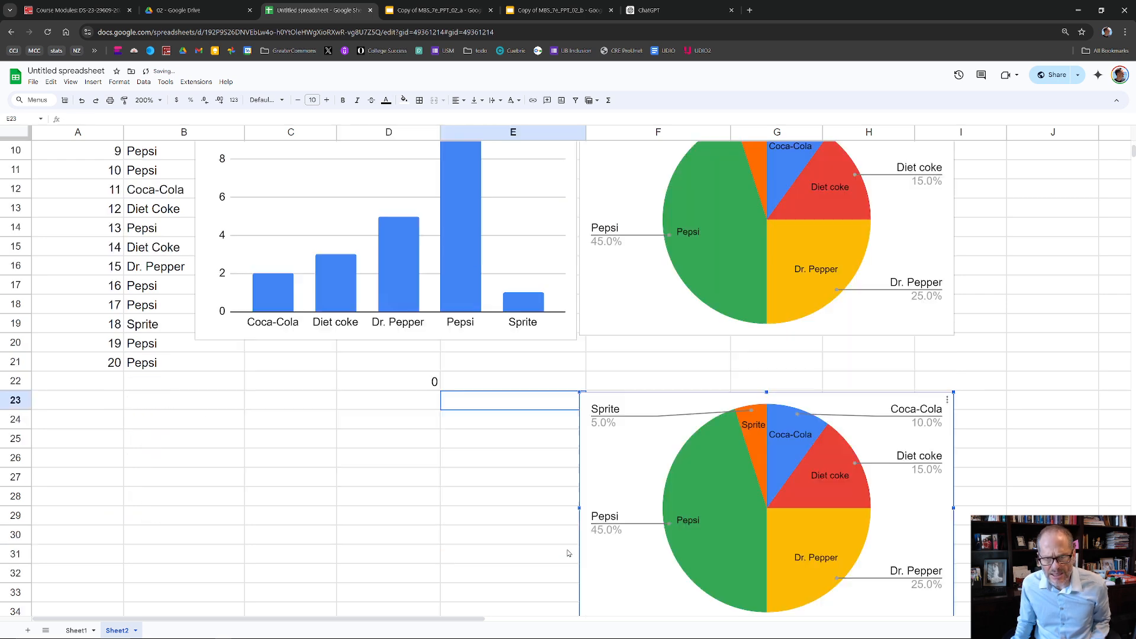
left_click_drag(619, 393, 460, 344)
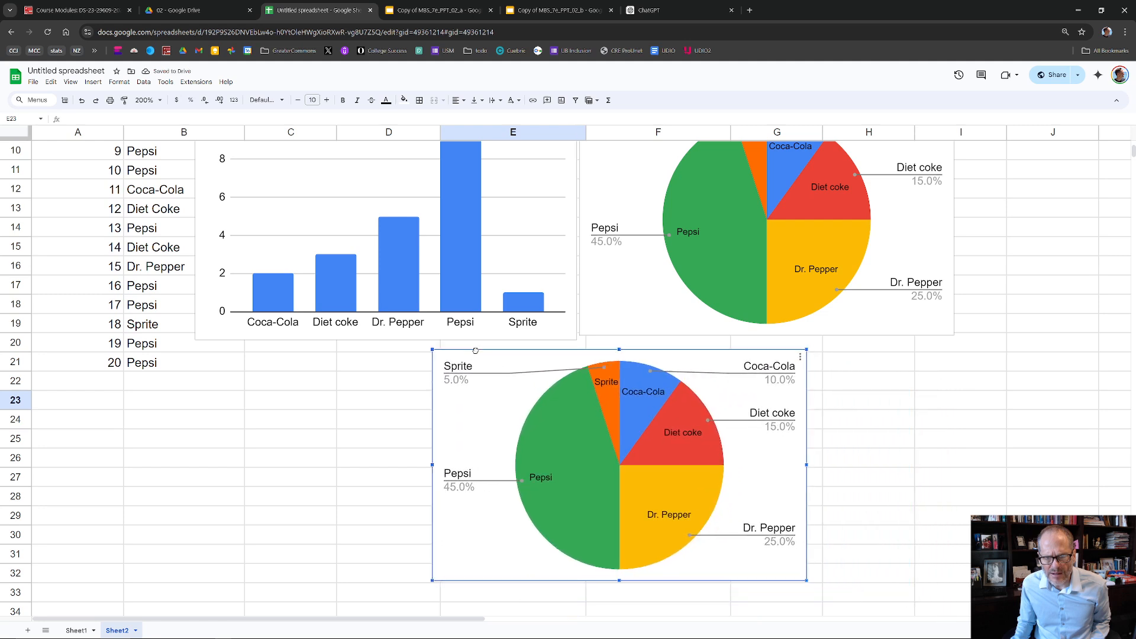
- Change the duplicated pie chart to a 3D pie chart
left_click(780, 343)
left_click(790, 355)
left_click(800, 356)
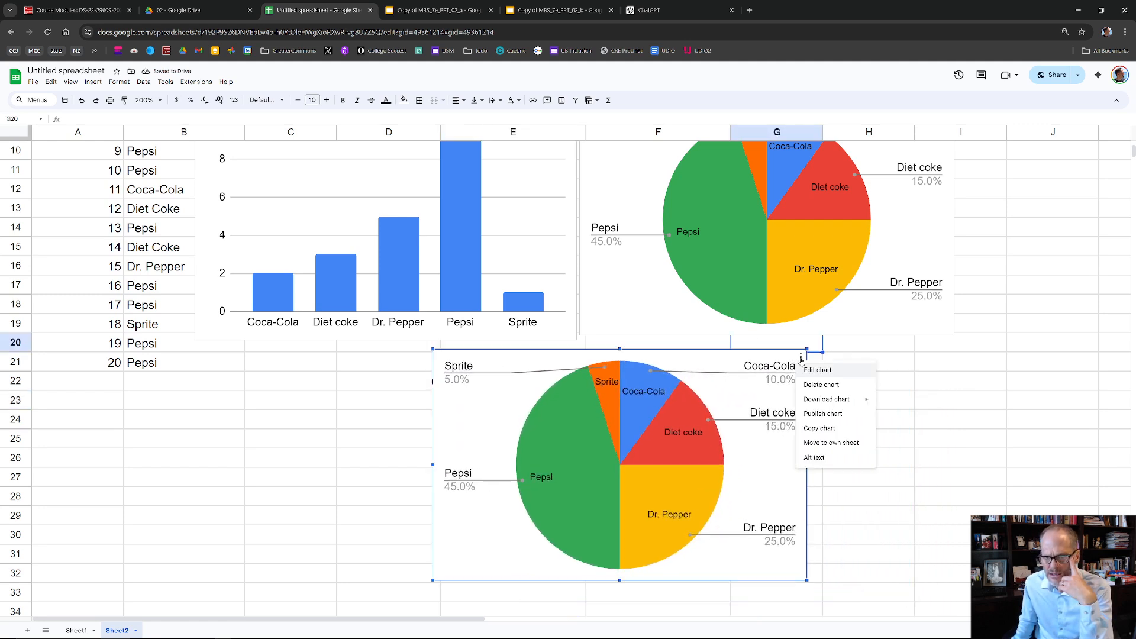
left_click(816, 371)
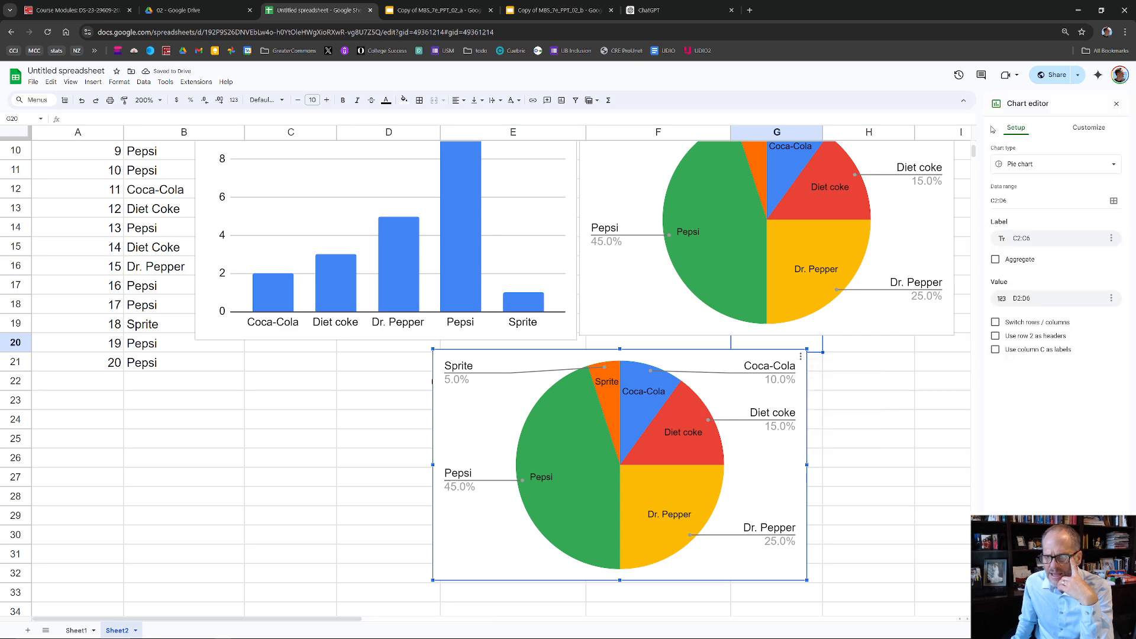
left_click(1072, 168)
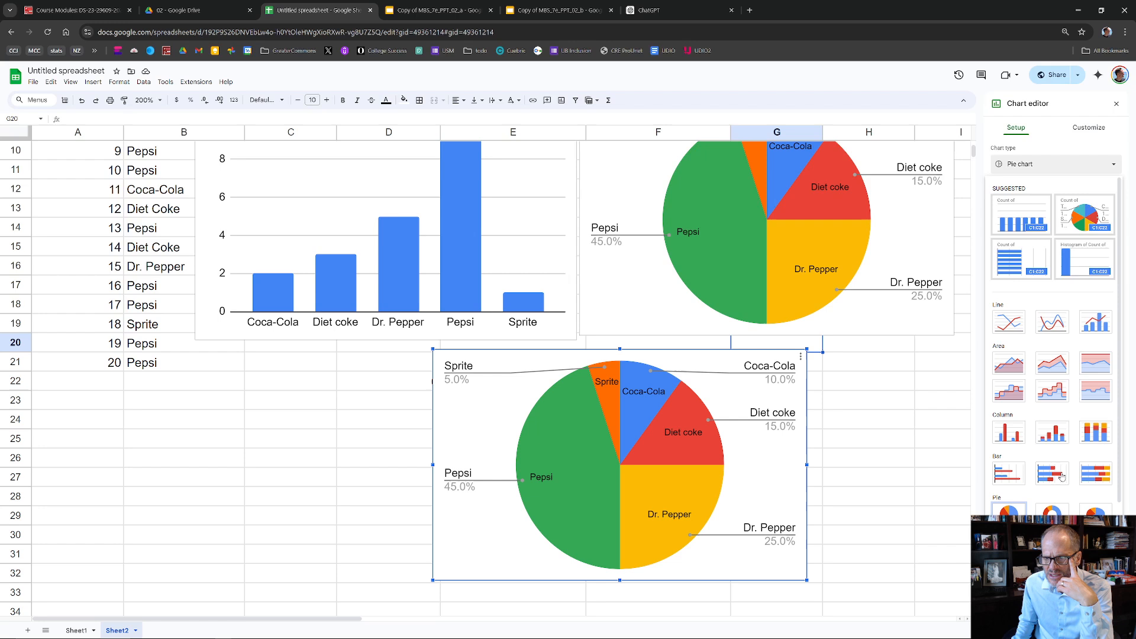
left_click(1095, 510)
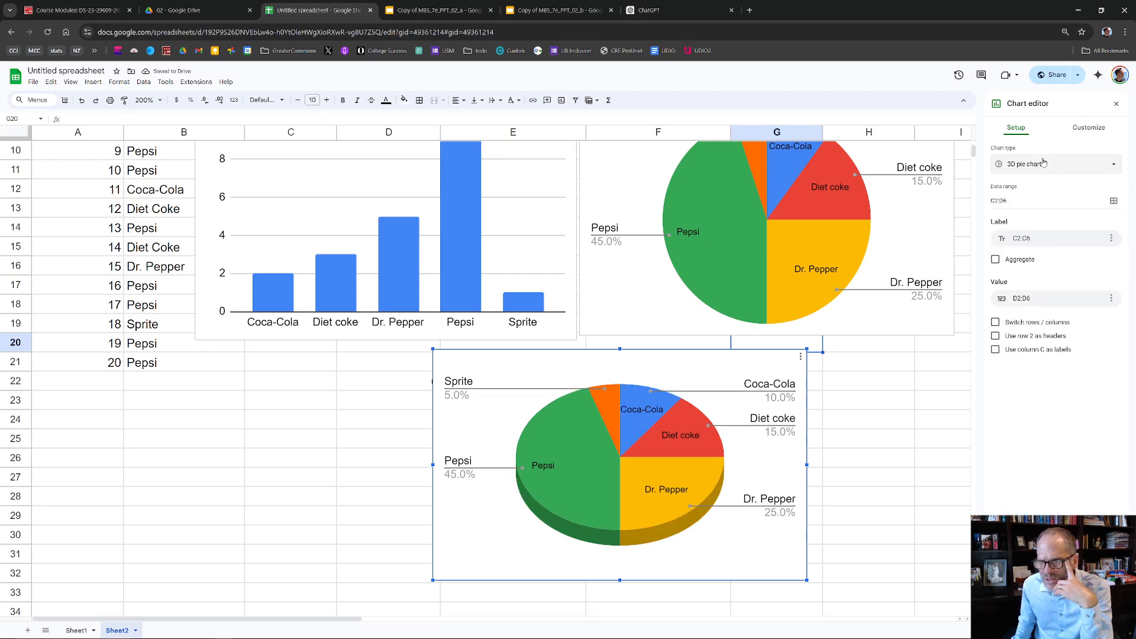
- Examine the 3D pie chart's customization options for titles, pie slices, slice labels and chart style
left_click(1074, 131)
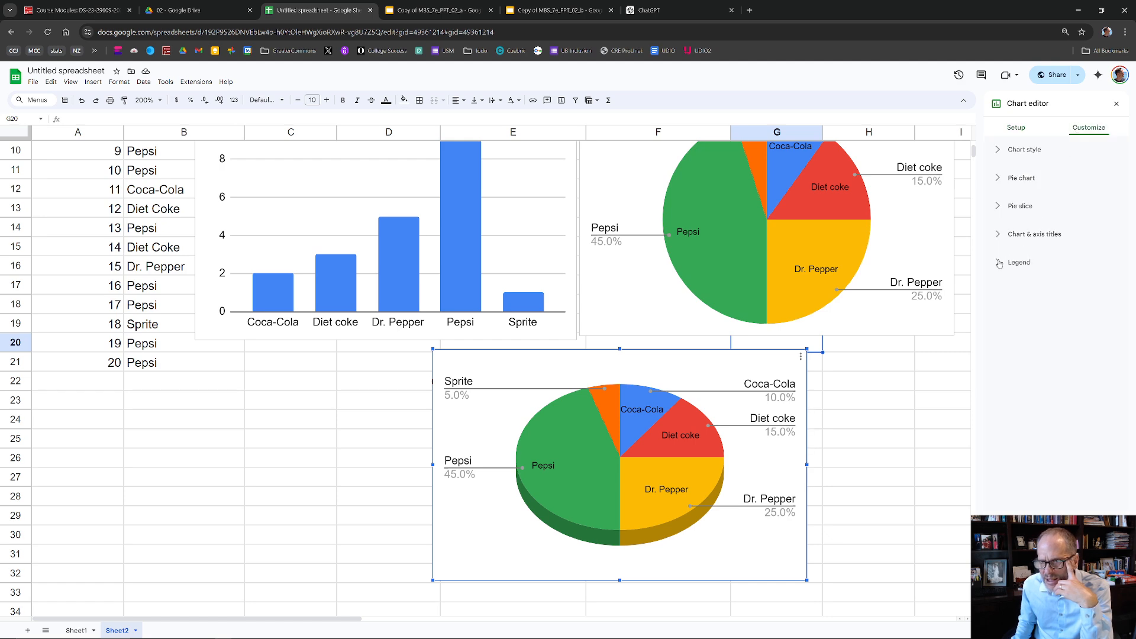
left_click(1000, 238)
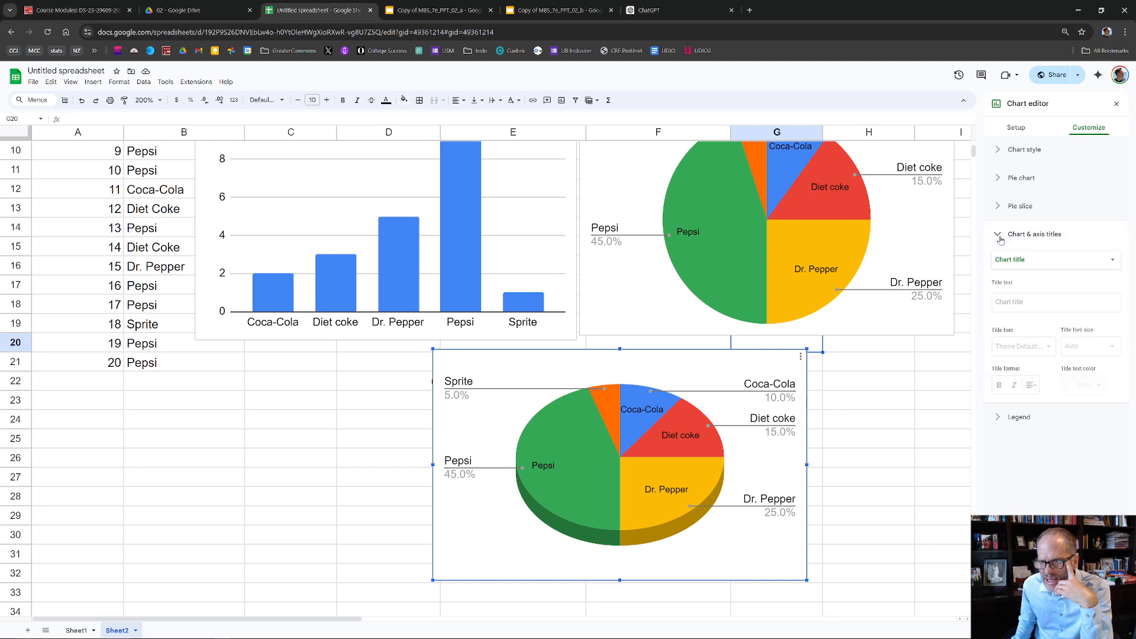
left_click(997, 209)
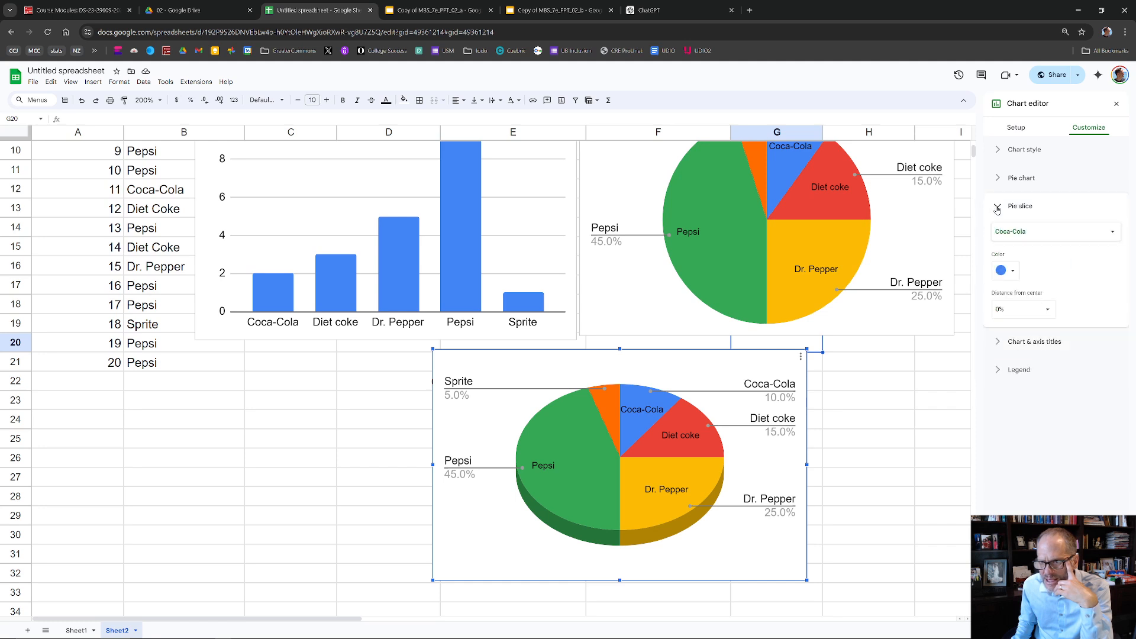
left_click(1000, 179)
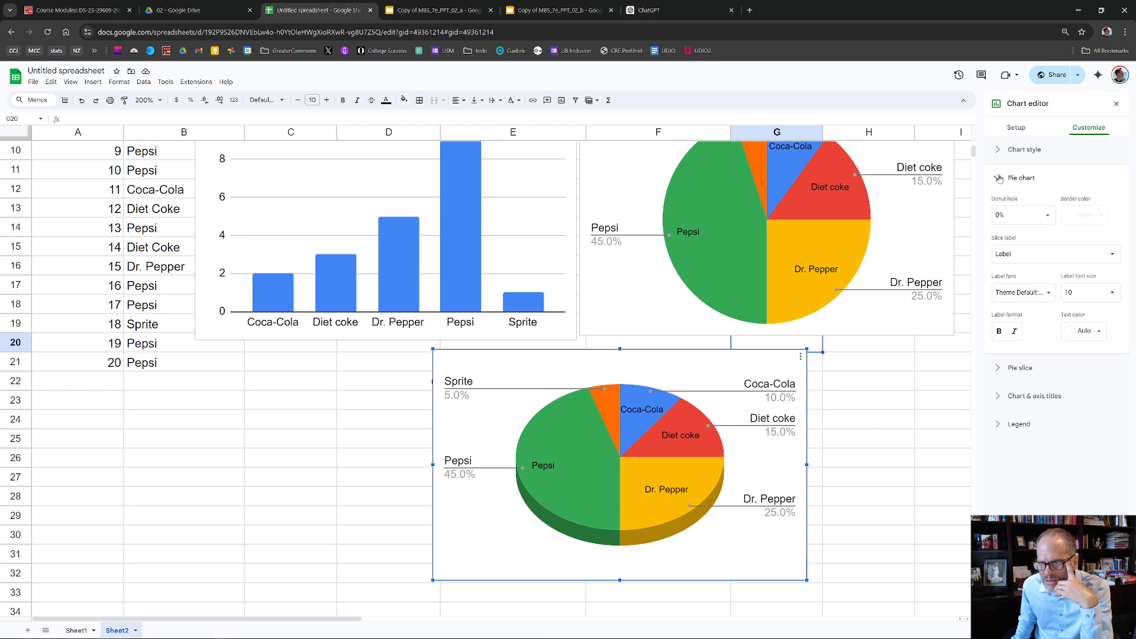
left_click(998, 152)
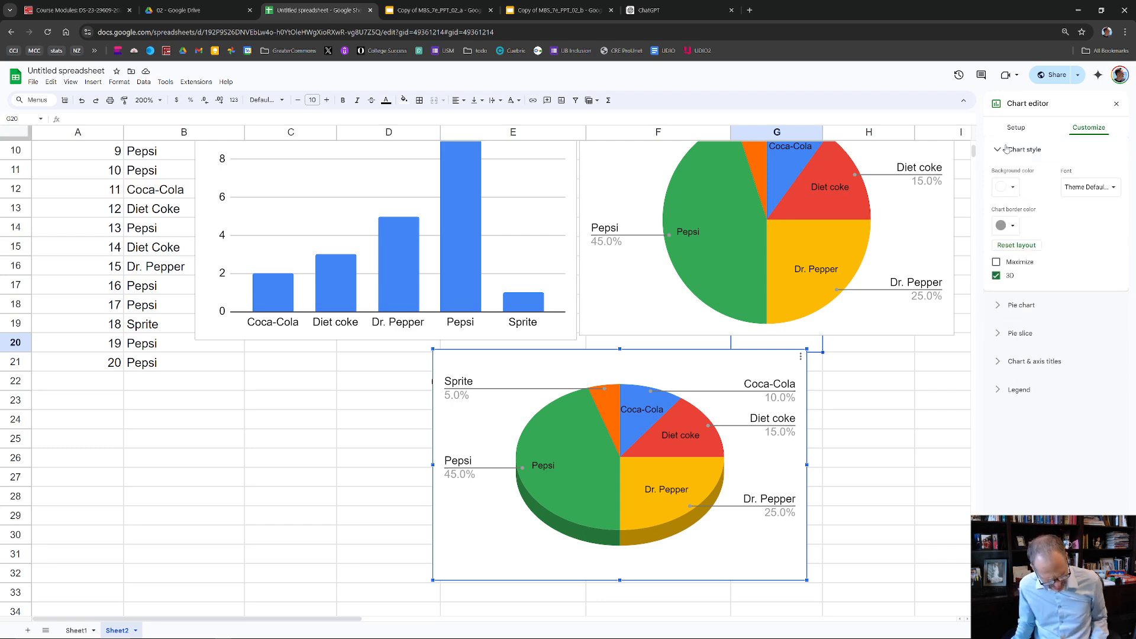
key("alt+Tab")
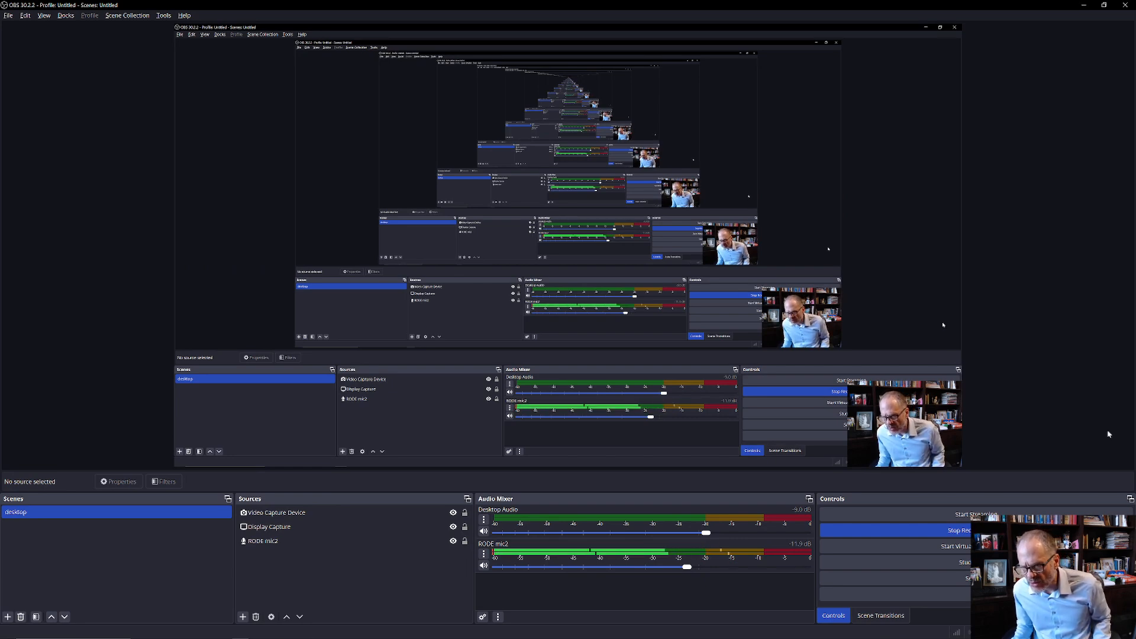
key("alt+Tab")
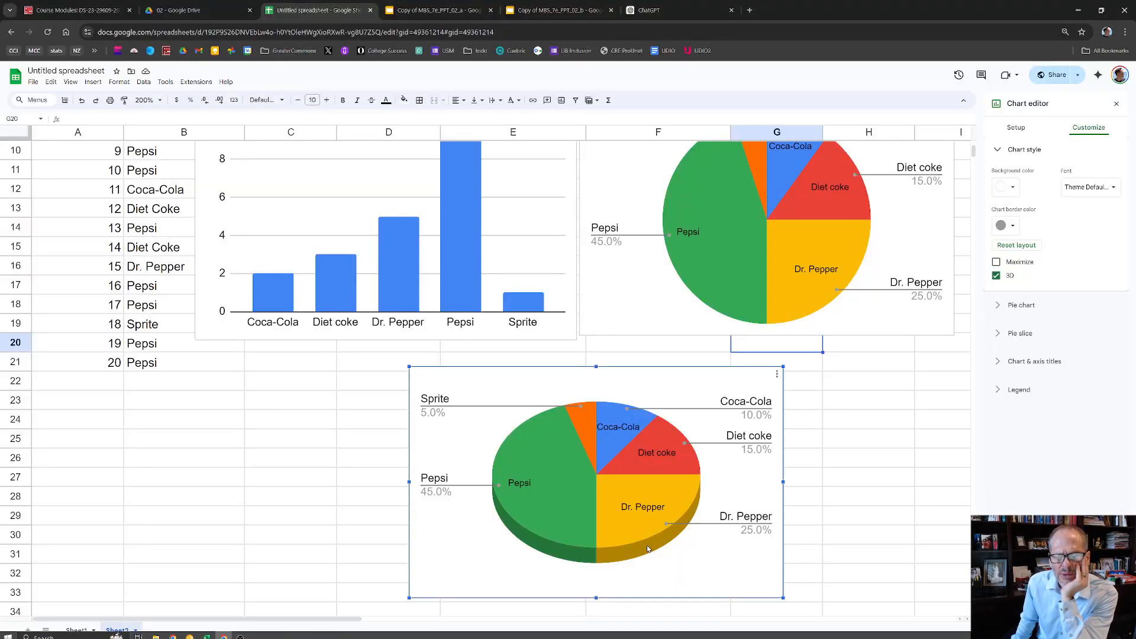
- Try shifting the pie within the 3D pie chart's area, undo the shift and check the Dr. Pepper slice's edit options
left_click_drag(647, 544, 607, 561)
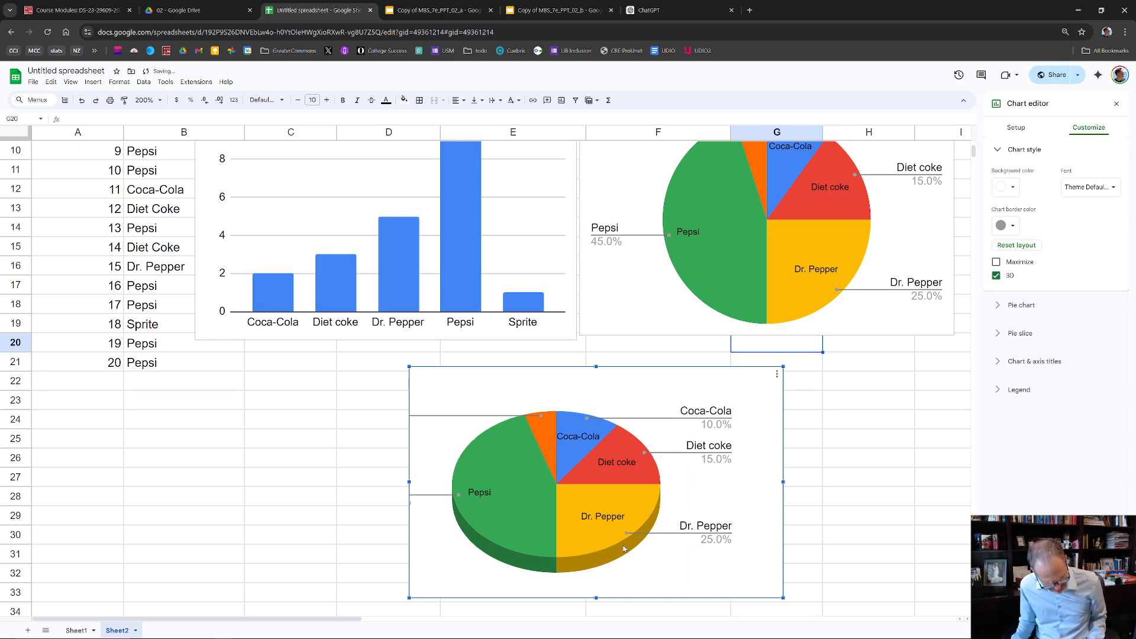
key("ctrl+z")
right_click(647, 536)
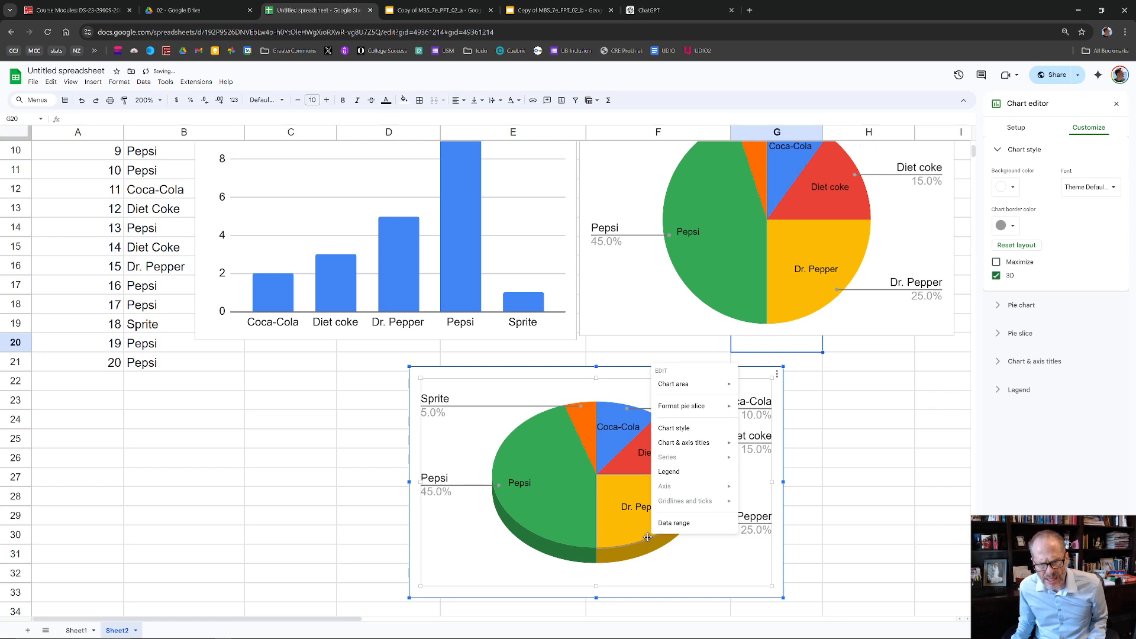
left_click(627, 549)
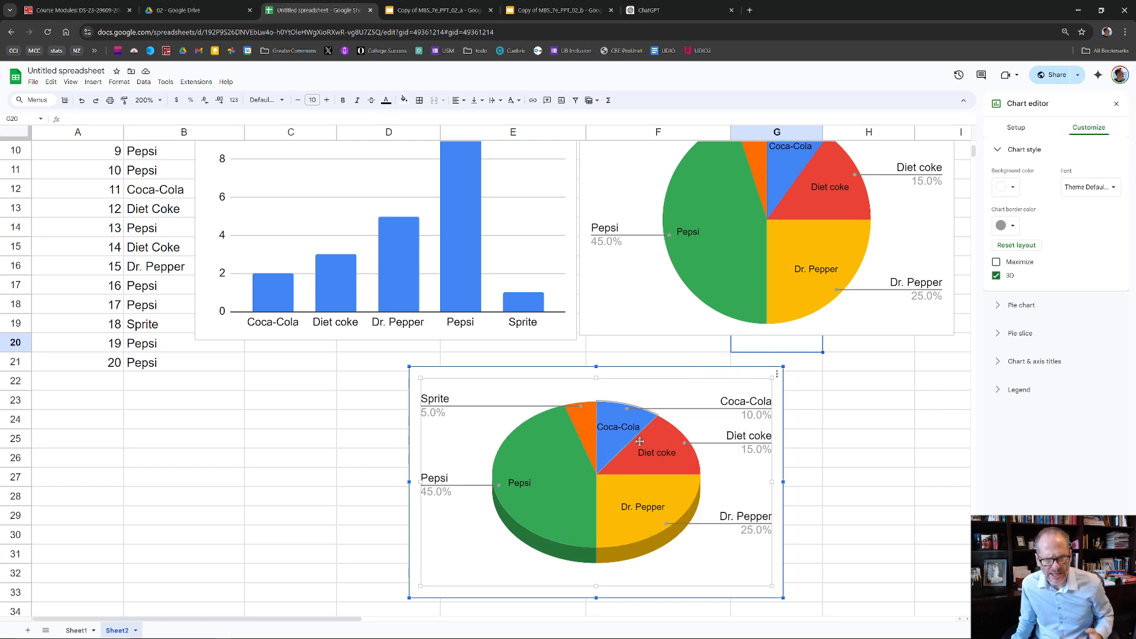
- Deselect the 3D pie chart and switch to the Copy of MBS_7e_PPT_02_a presentation
left_click(827, 505)
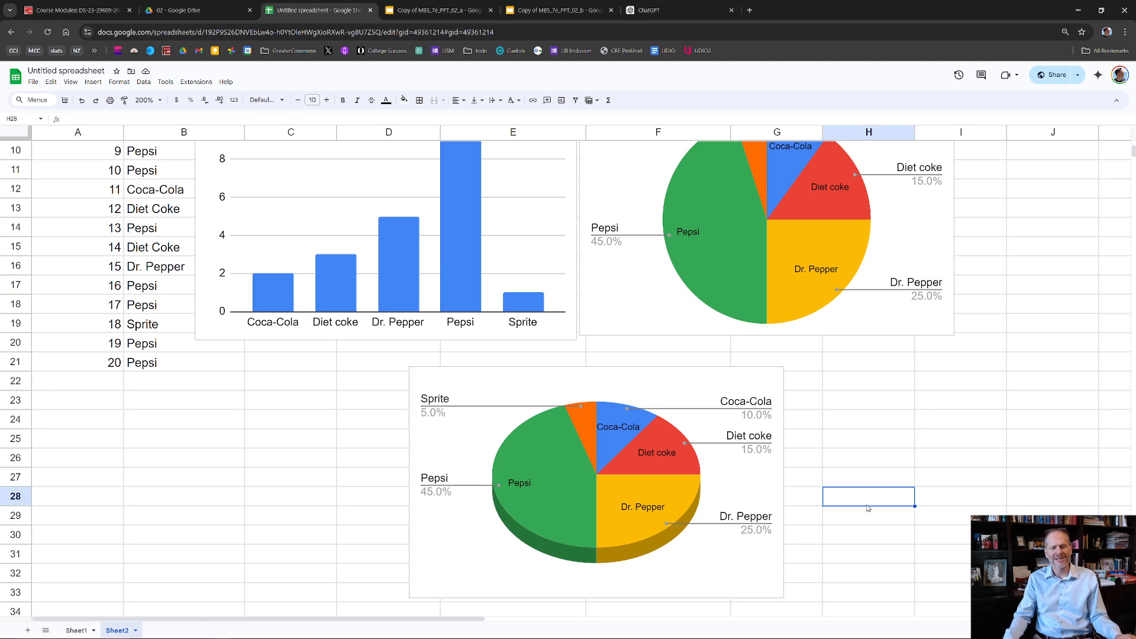
left_click(452, 11)
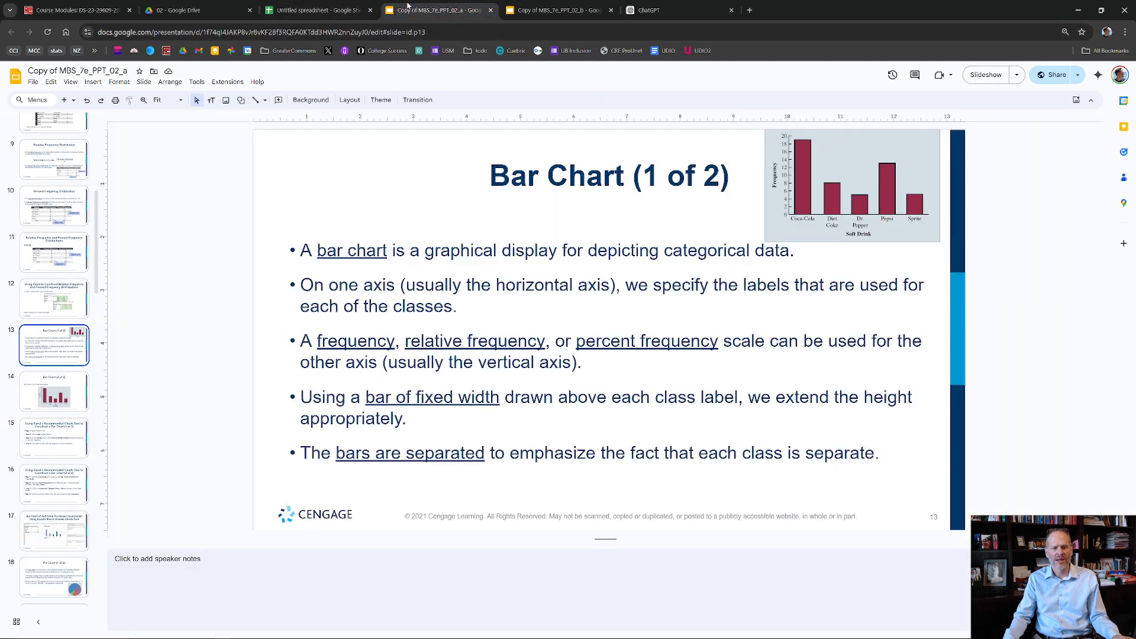
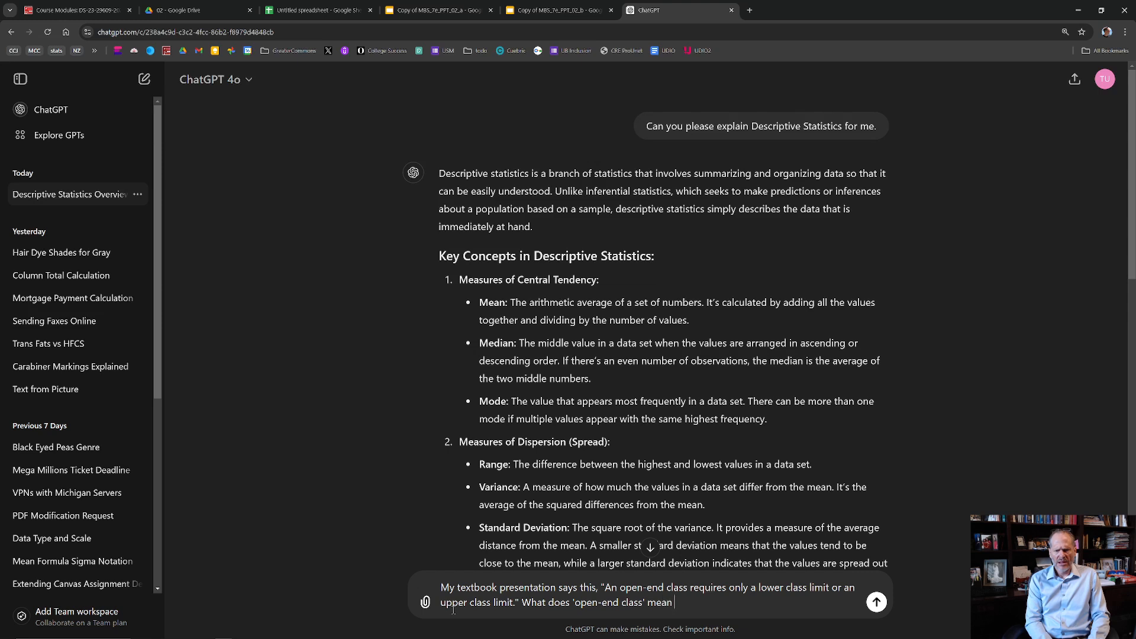
- Finish the 'open-end class' question with "when putting together a frequency distribution for data like this:" and add a blank line below it
type("togeth")
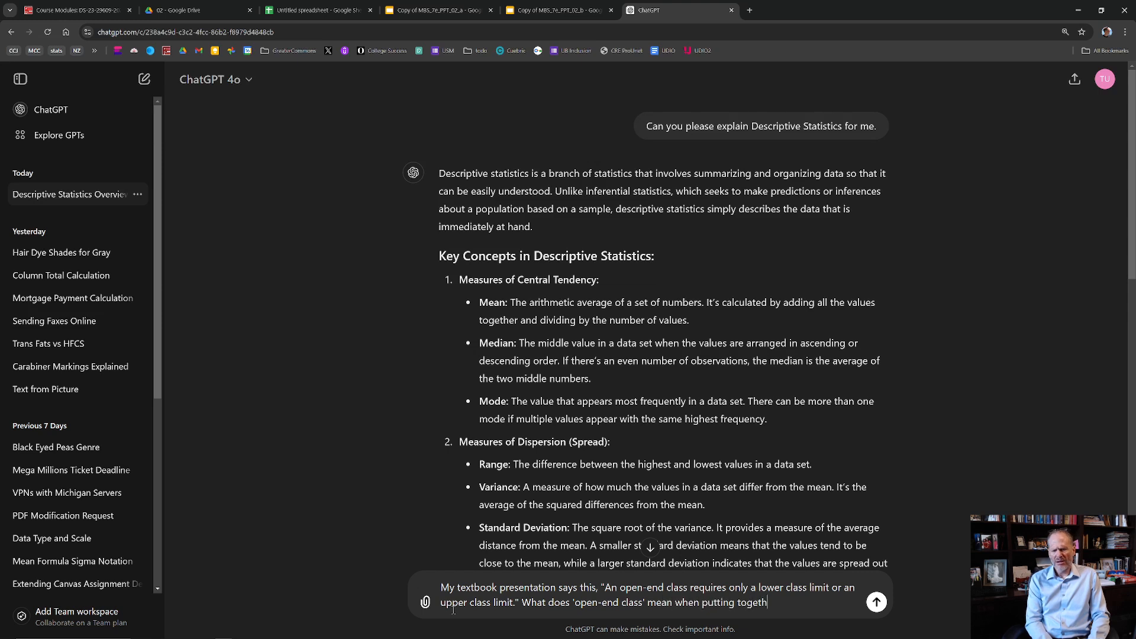
type("er a frequency d")
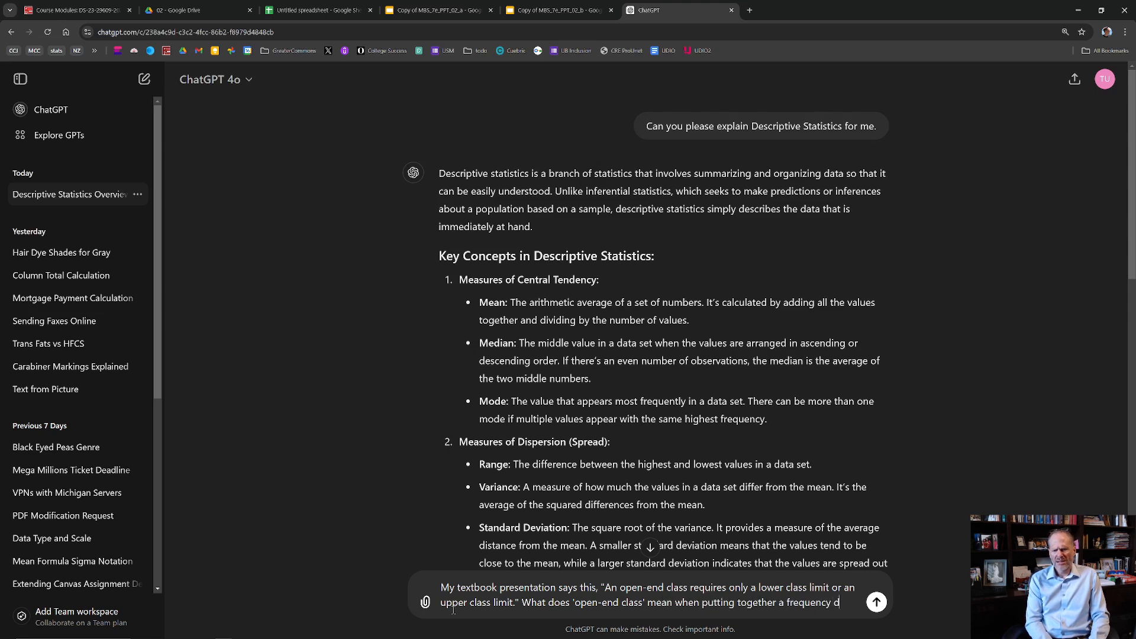
type("istribution for data like this:")
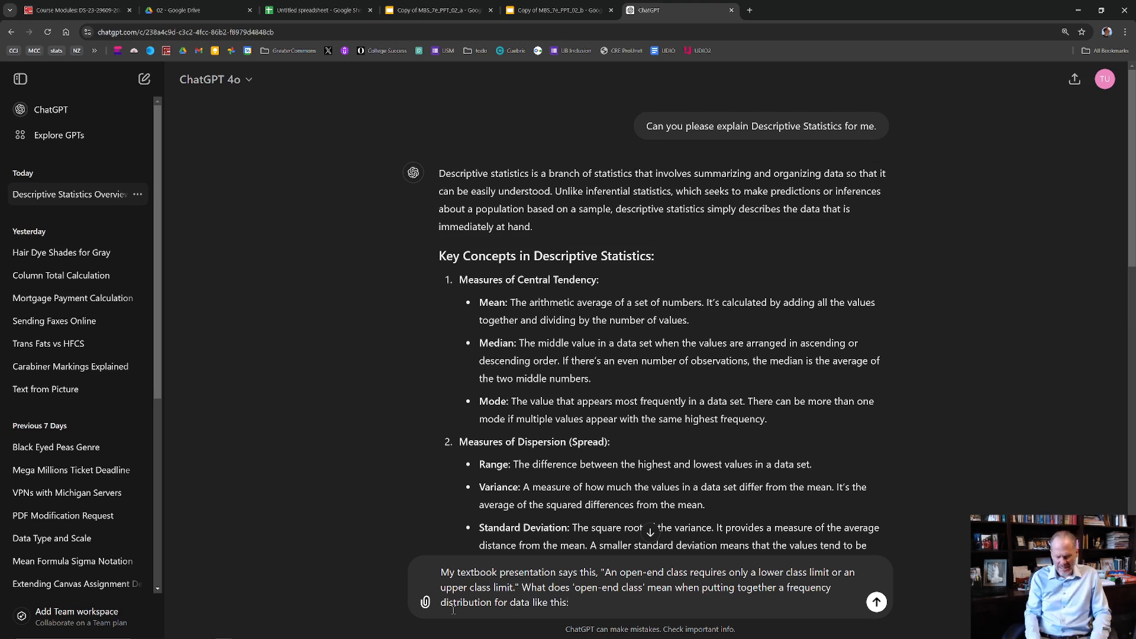
key("shift+Return")
key("shift+Return")
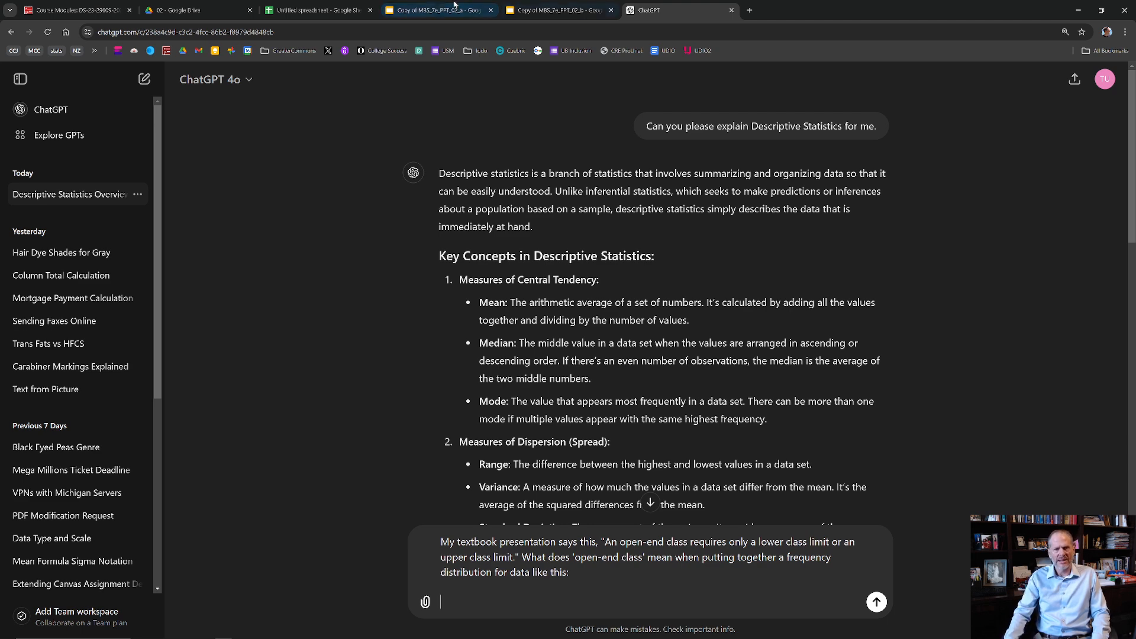
- Copy the Year-End Audit Time data from slide 23 of Copy of MBS_7e_PPT_02_a and paste it below the question in ChatGPT
left_click(438, 10)
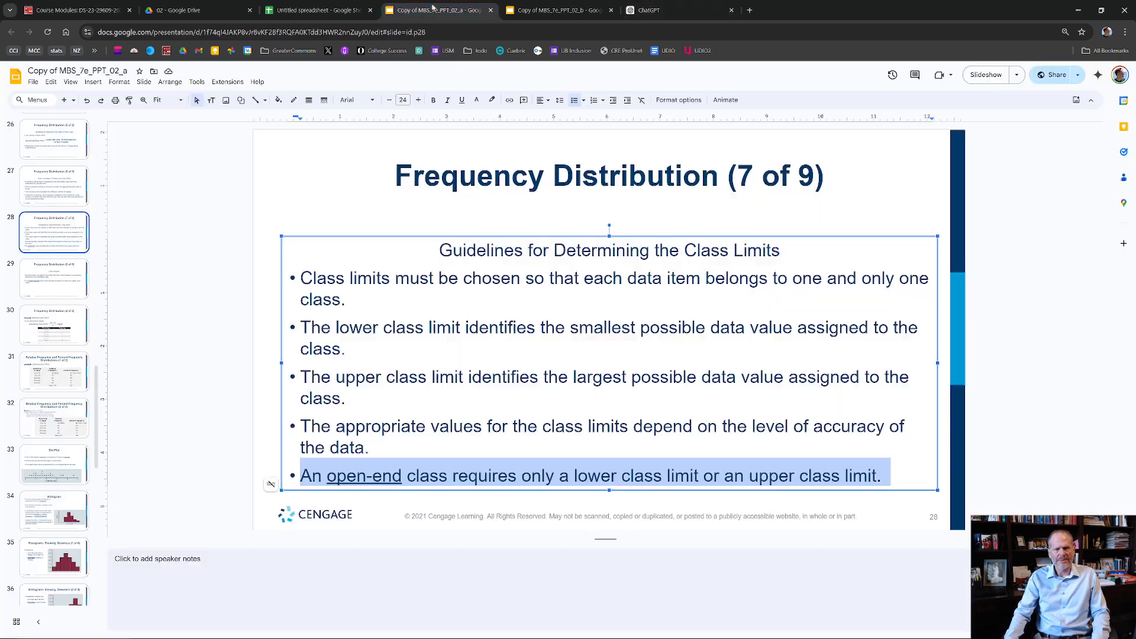
left_click(162, 240)
scroll(56, 266, "up", 4)
left_click(70, 215)
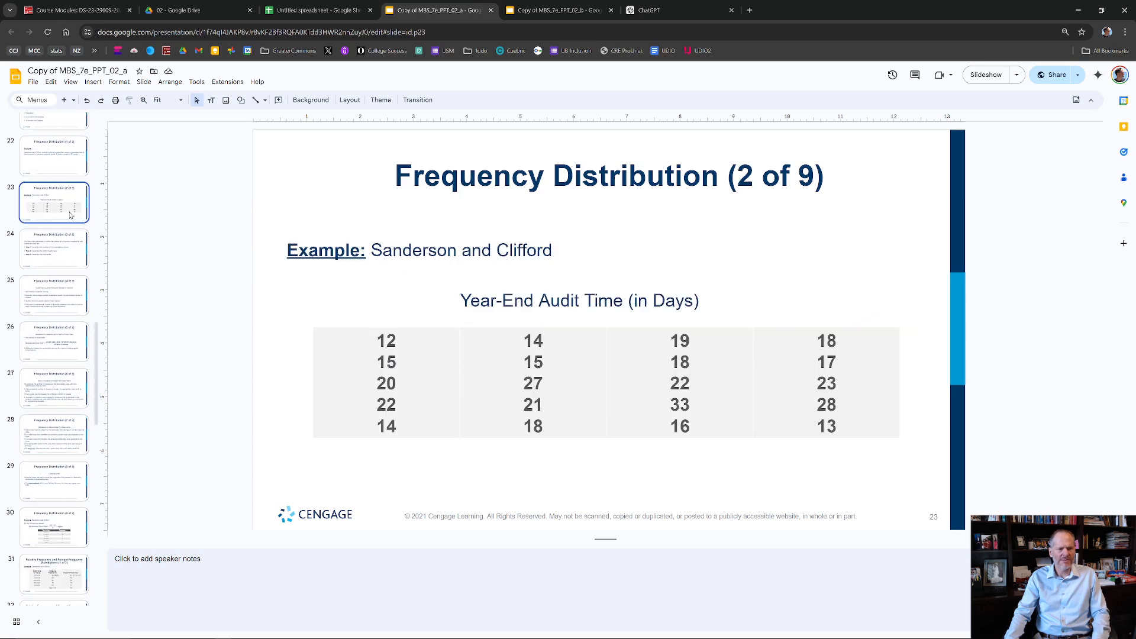
left_click_drag(857, 425, 349, 344)
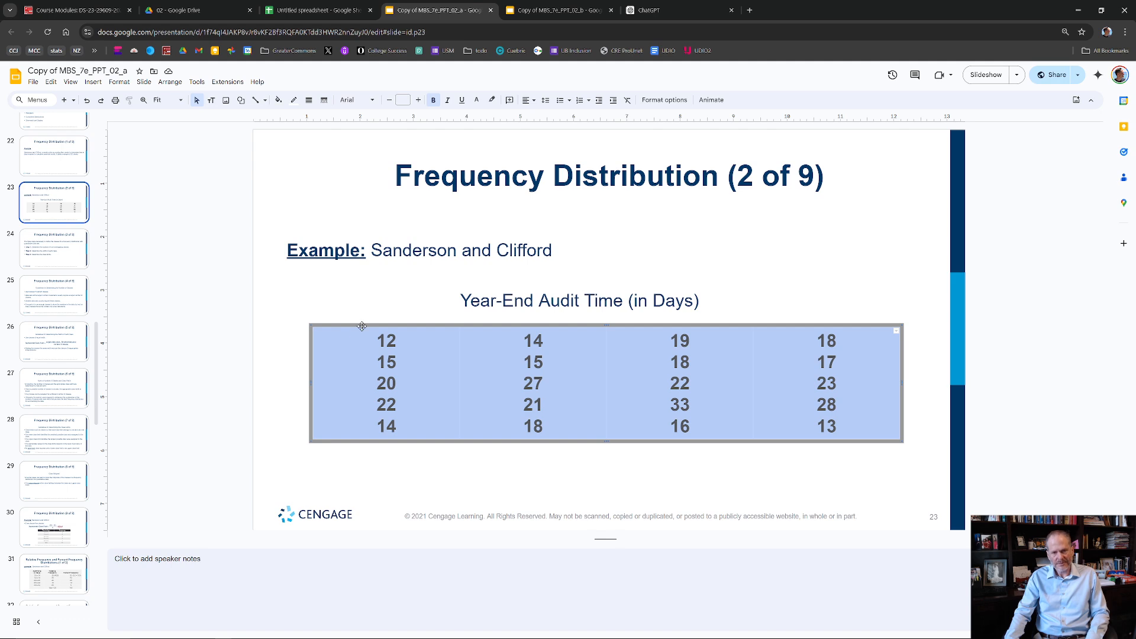
left_click(648, 10)
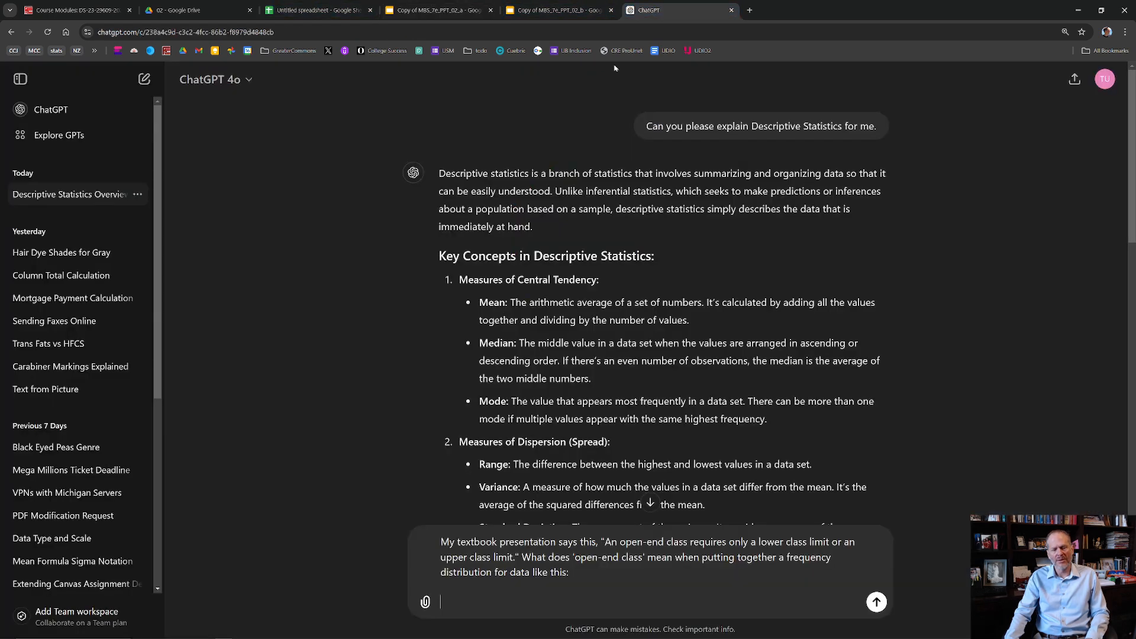
key("ctrl+v")
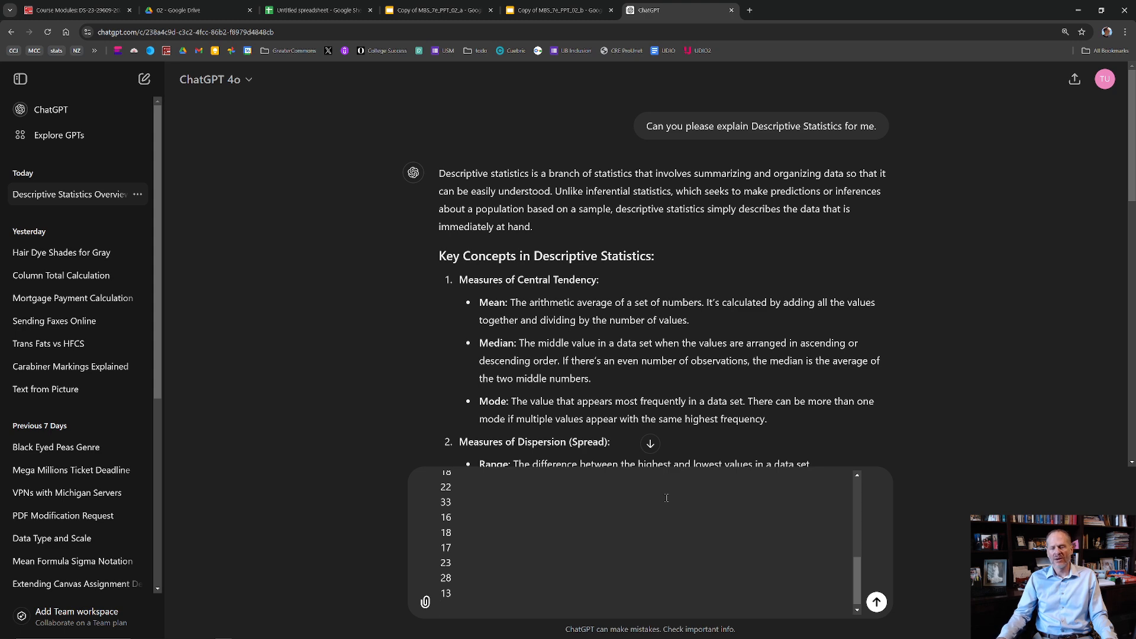
- Review the drafted open-end class question with its pasted audit time data and submit it
scroll(838, 598, "up", 10)
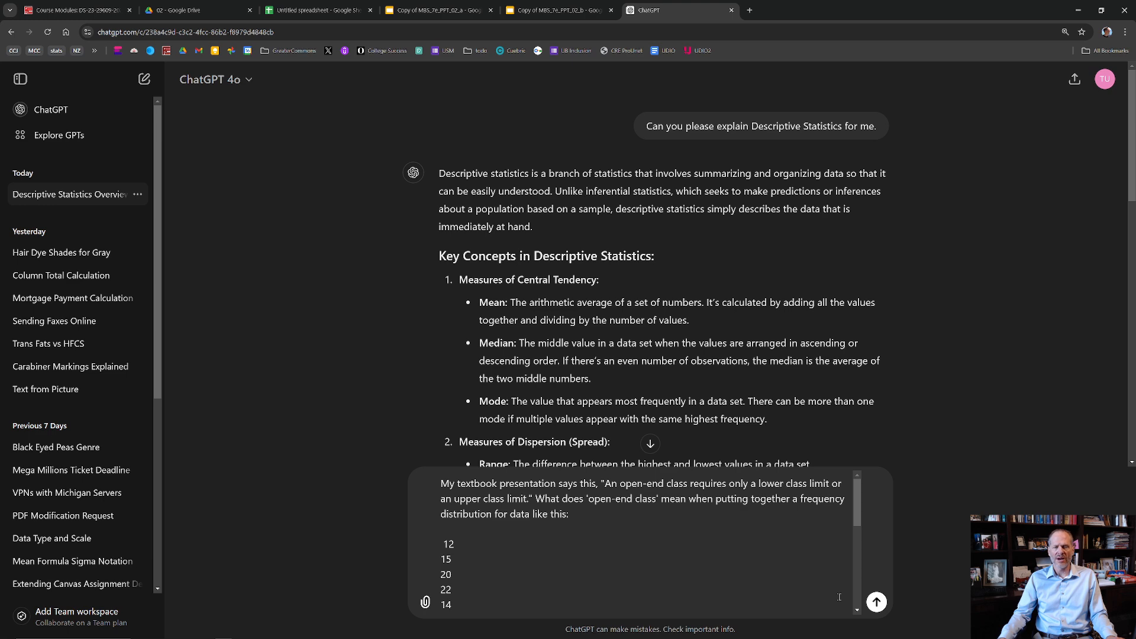
scroll(838, 597, "down", 5)
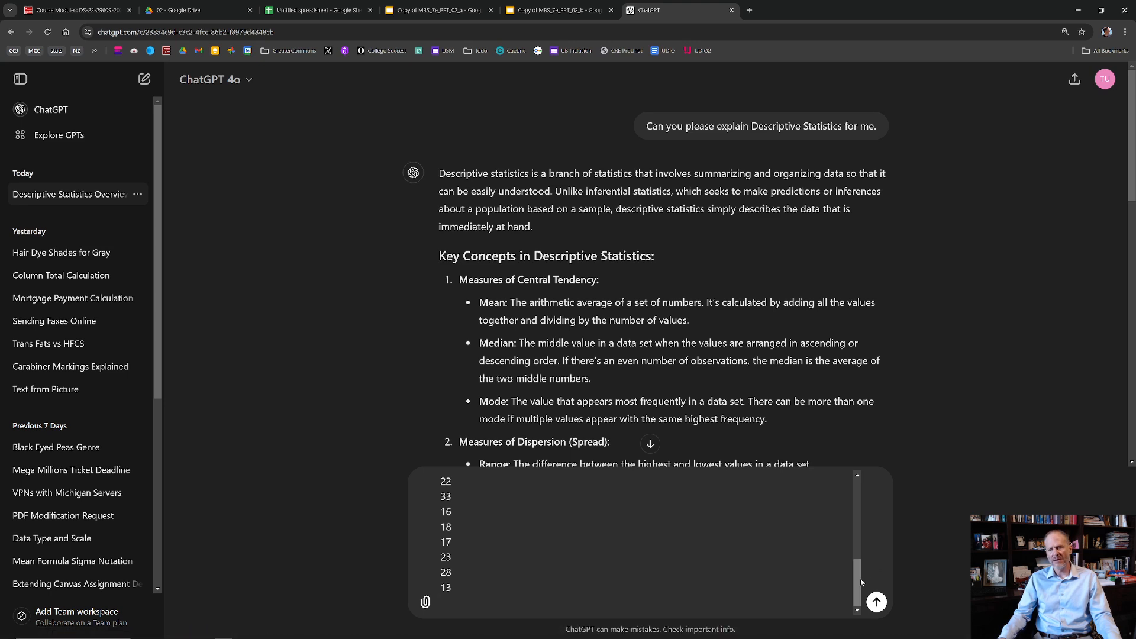
left_click_drag(858, 579, 868, 484)
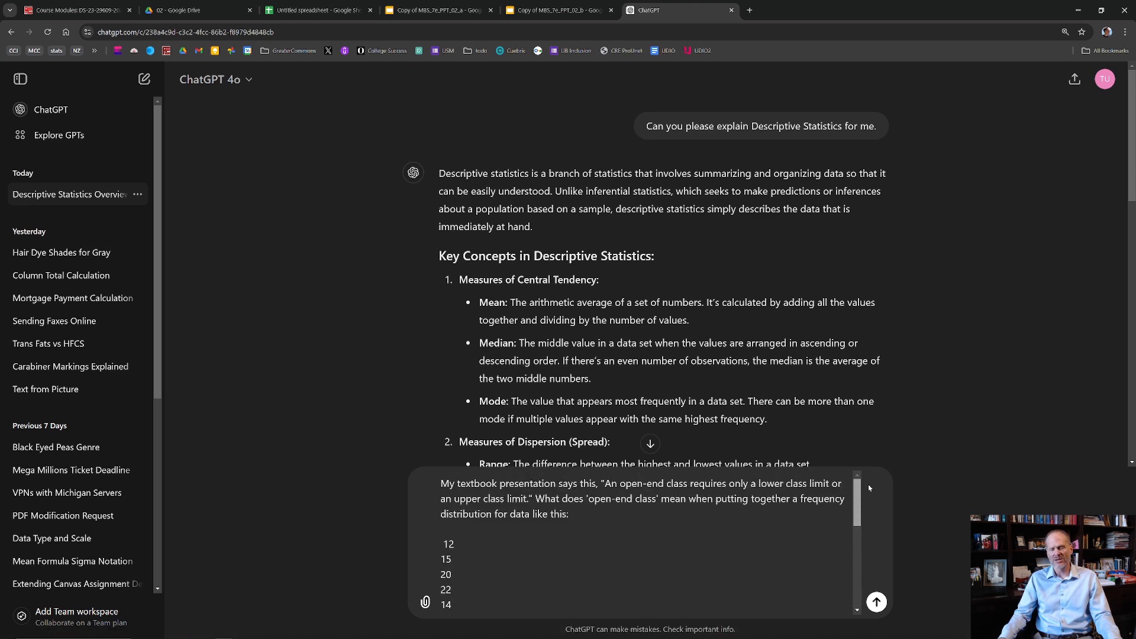
left_click_drag(867, 484, 865, 569)
scroll(444, 535, "up", 10)
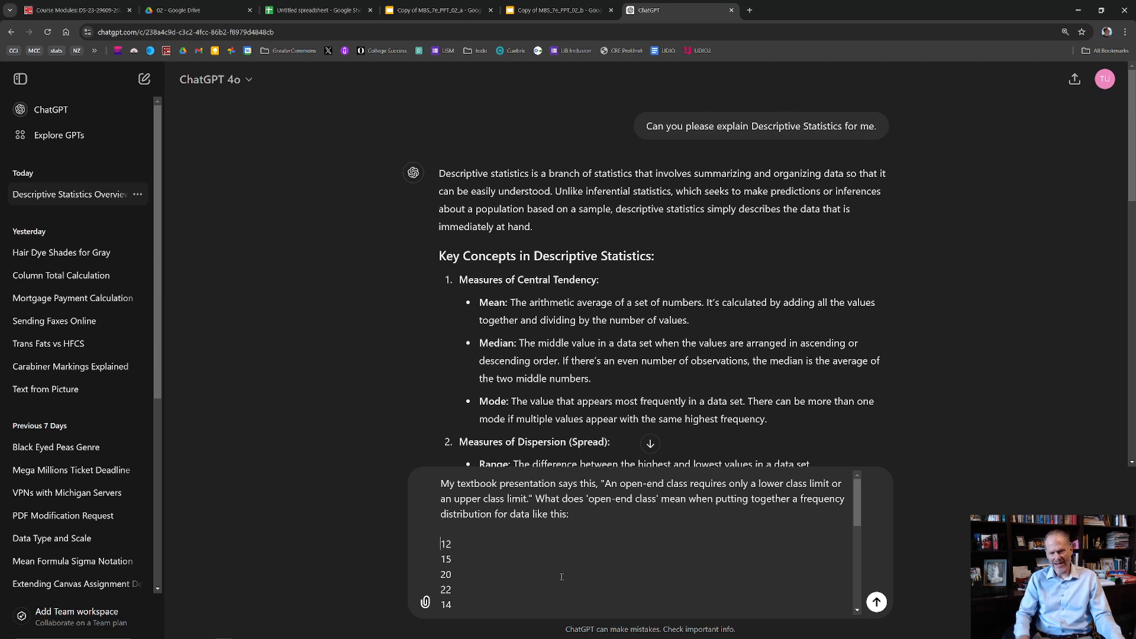
scroll(544, 525, "down", 10)
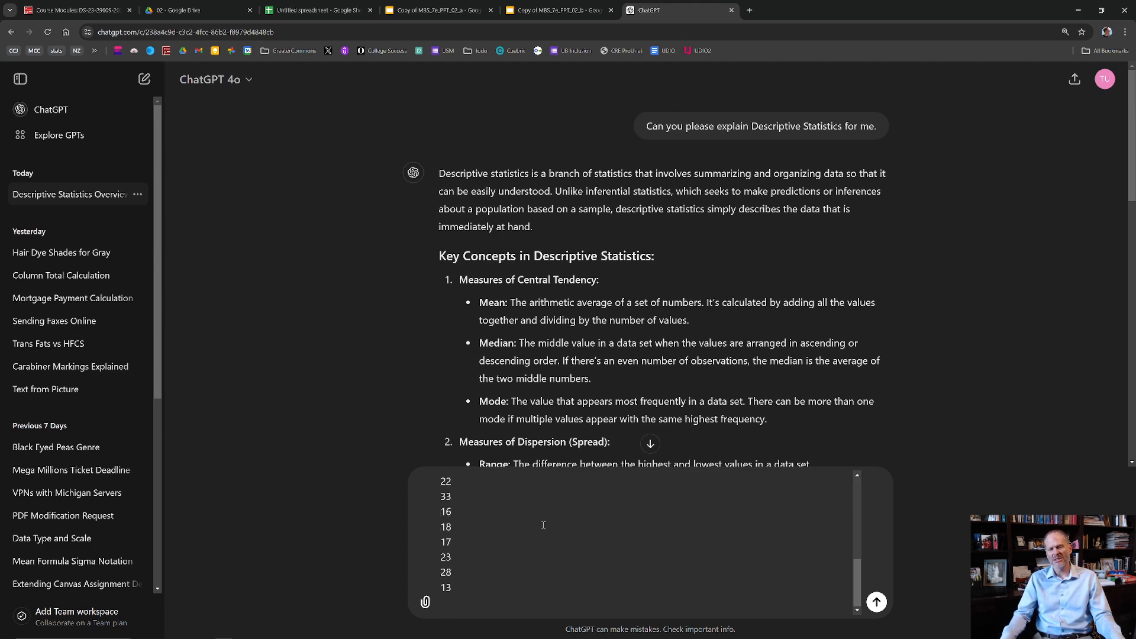
key("Return")
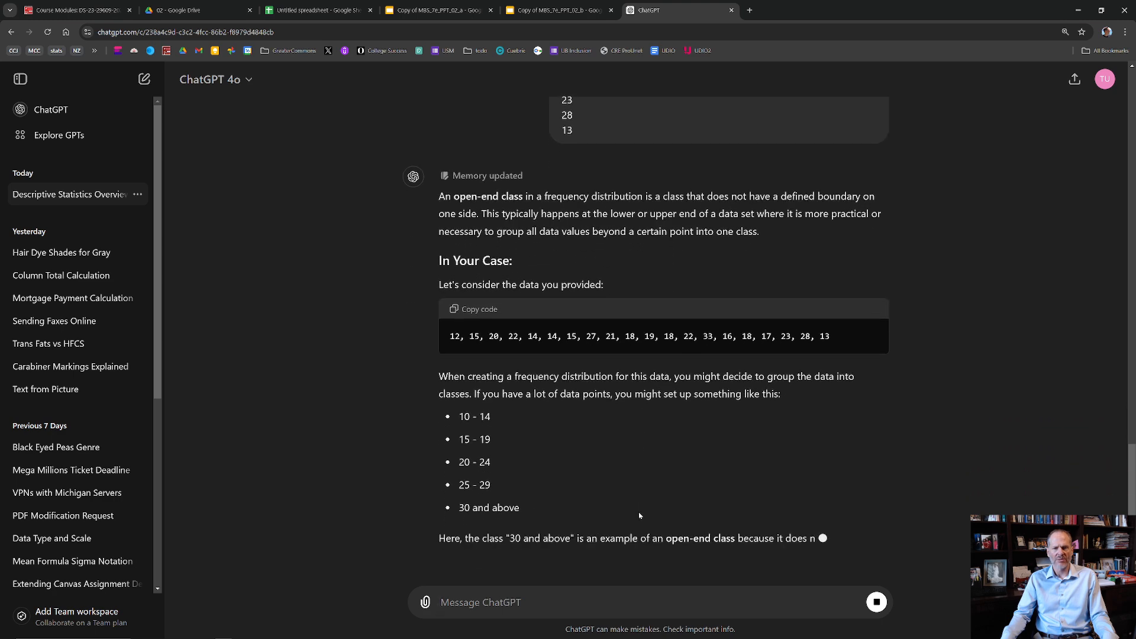
- Read the answer's open-end class definition, the example classes for the audit data and the reasons for using one, including outliers
scroll(639, 515, "up", 1)
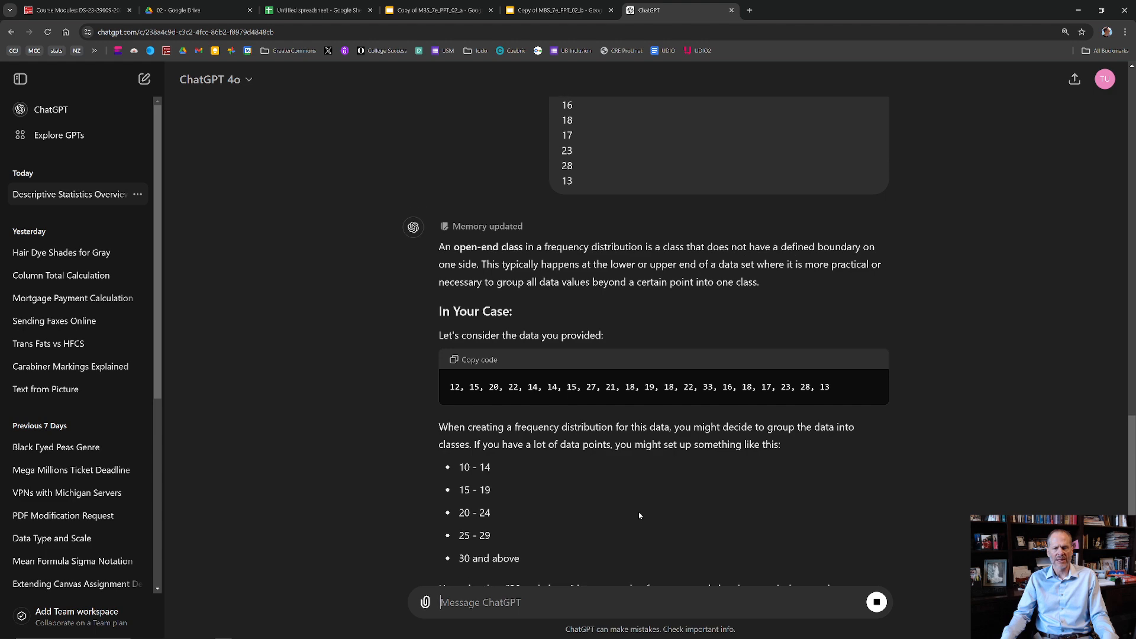
scroll(633, 507, "down", 3)
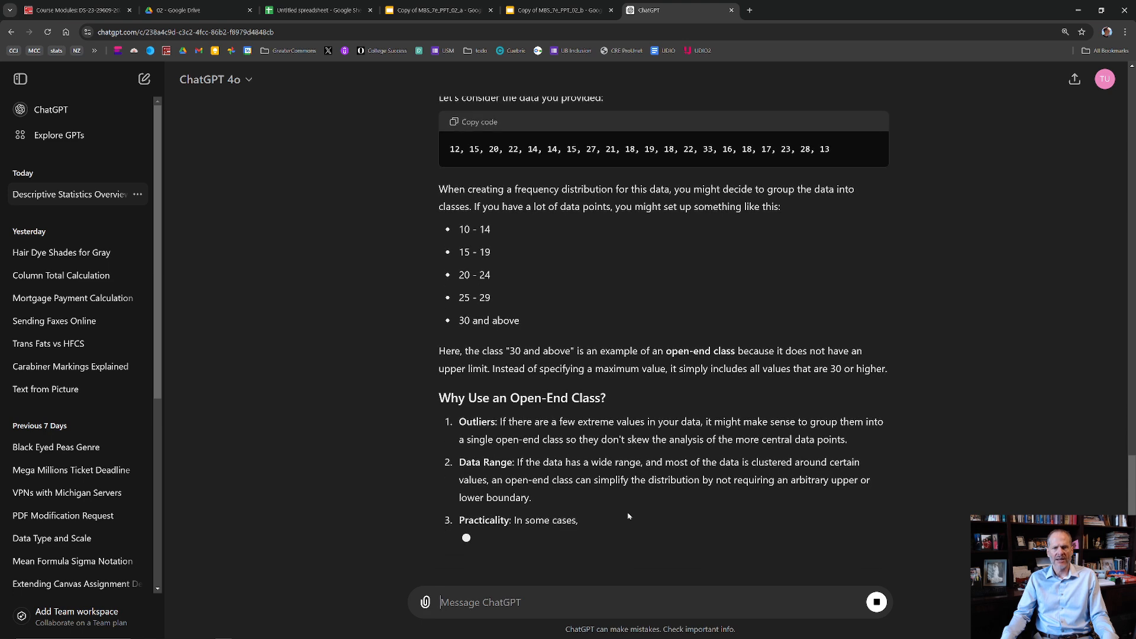
left_click_drag(522, 338, 458, 288)
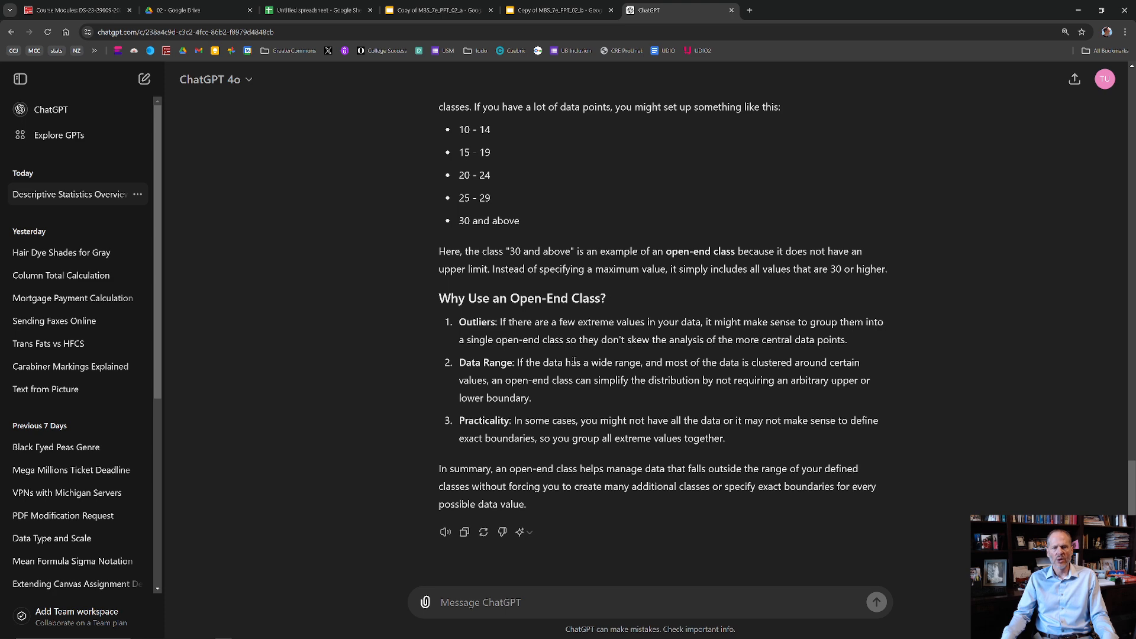
double_click(463, 322)
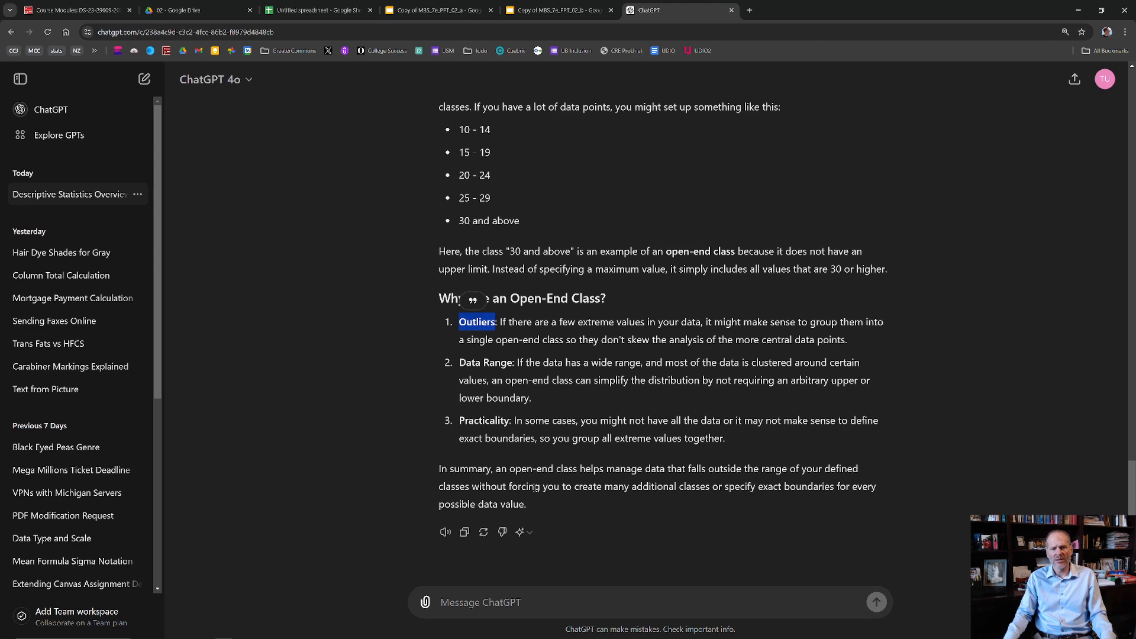
scroll(388, 196, "up", 3)
scroll(387, 227, "up", 2)
scroll(386, 229, "down", 2)
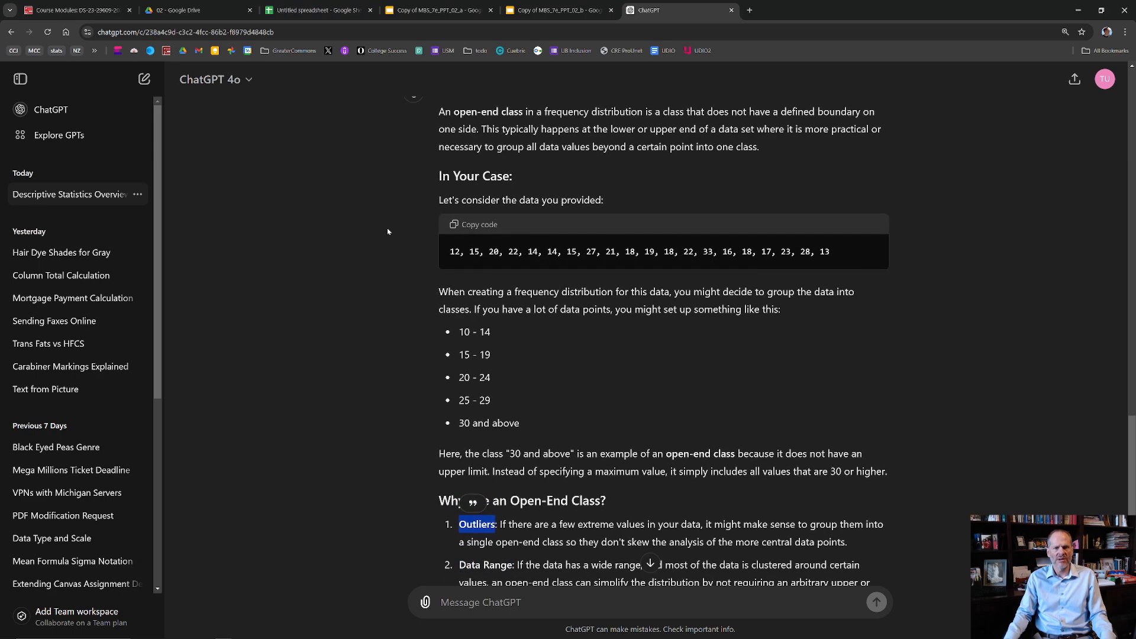
scroll(387, 228, "down", 3)
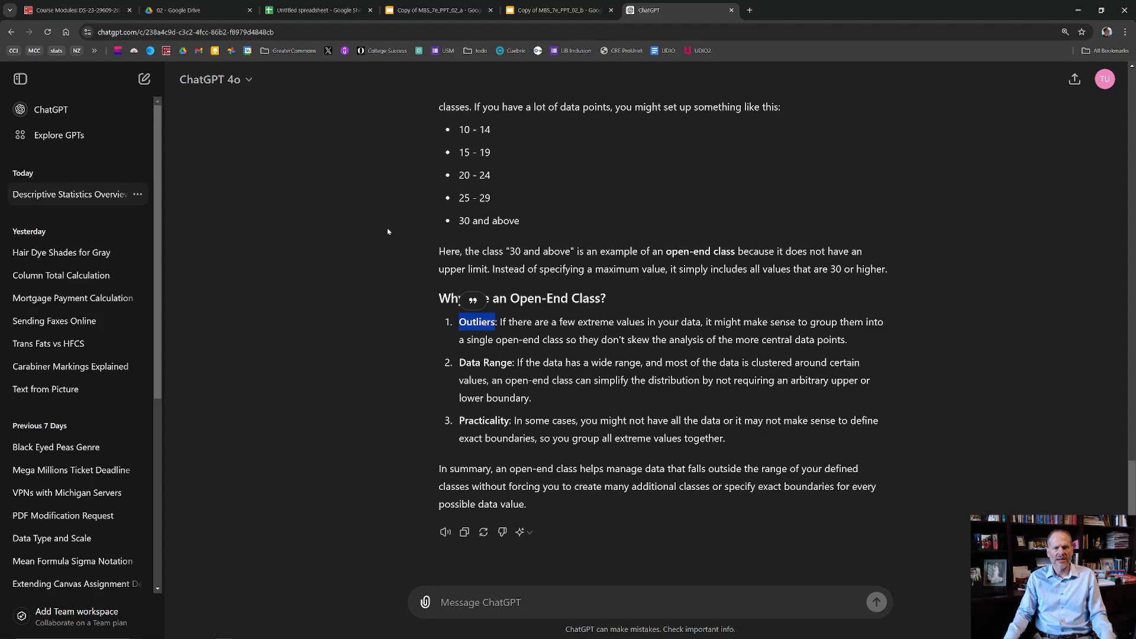
left_click(1034, 355)
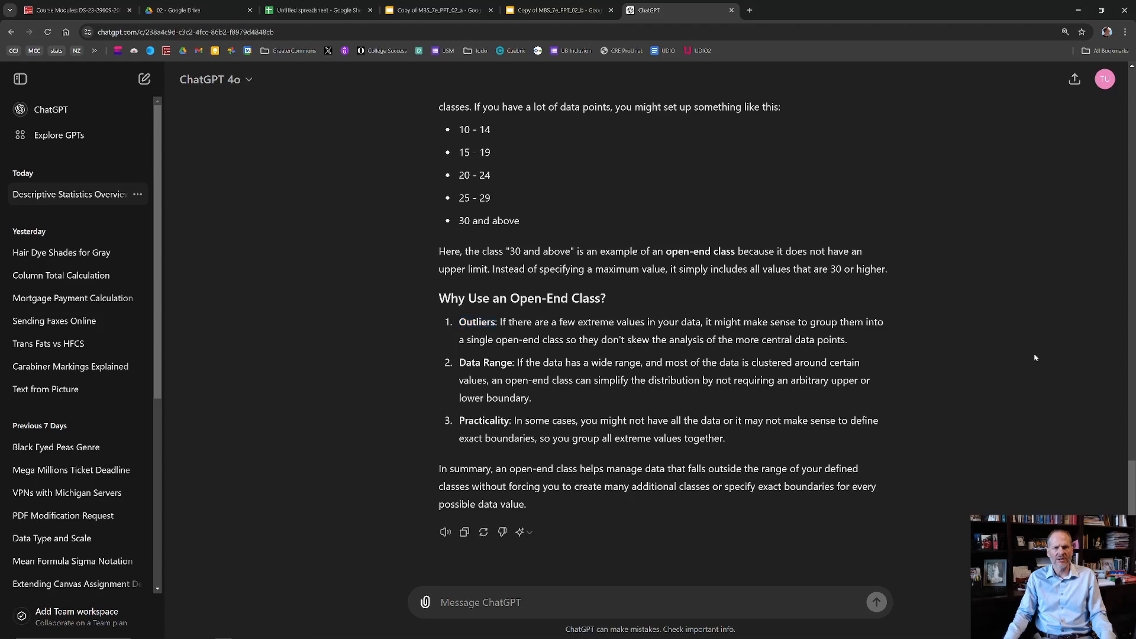
- Switch back to the Copy of MBS_7e_PPT_02_a presentation and go through the Frequency Distribution slides to slide 29 on class midpoint
left_click(328, 10)
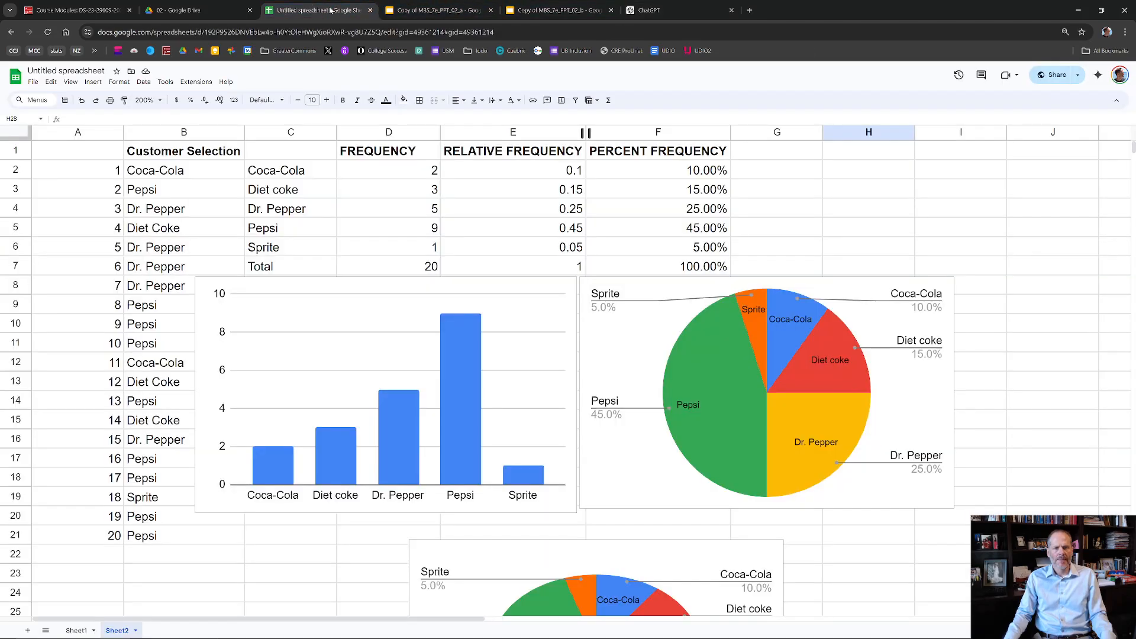
left_click(459, 7)
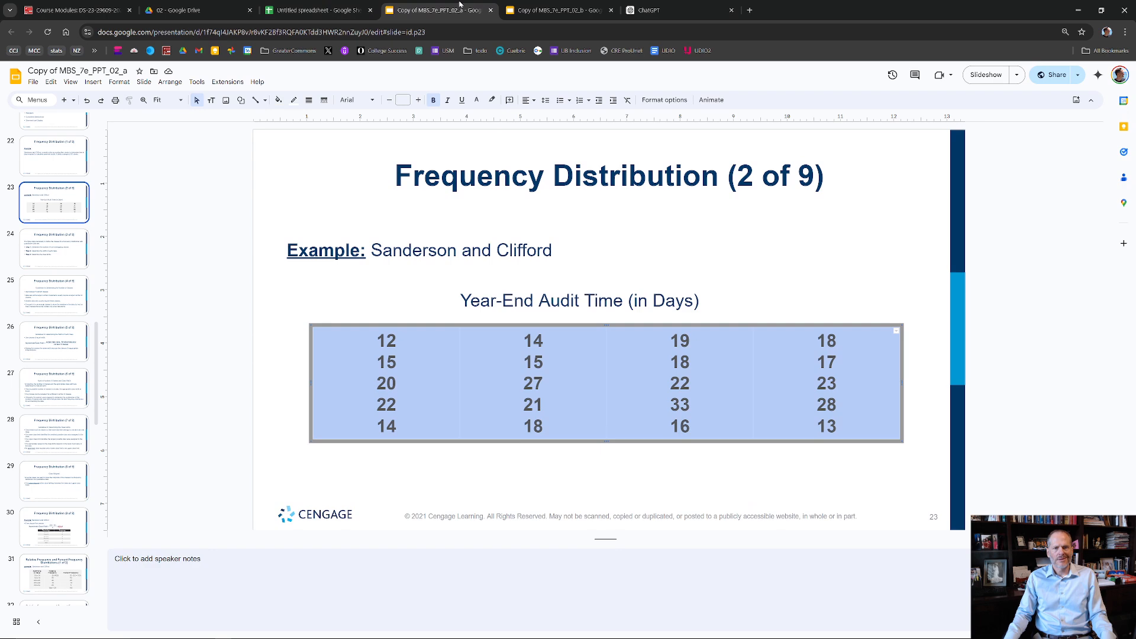
left_click(55, 242)
left_click(80, 302)
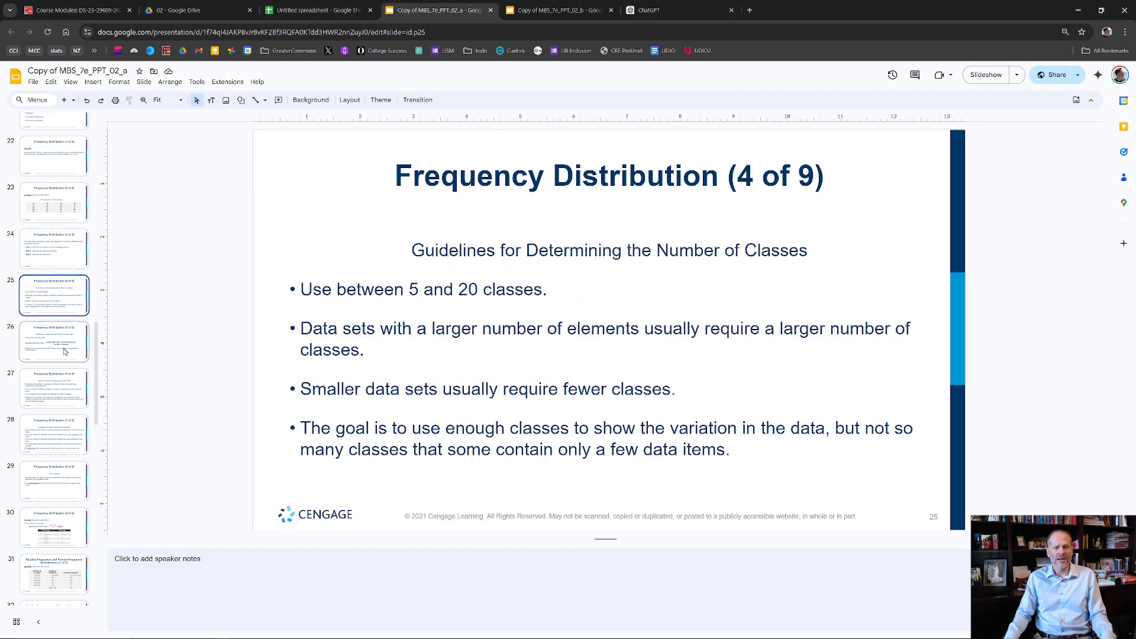
left_click(66, 351)
left_click(70, 385)
left_click(63, 439)
scroll(60, 439, "down", 3)
left_click(46, 281)
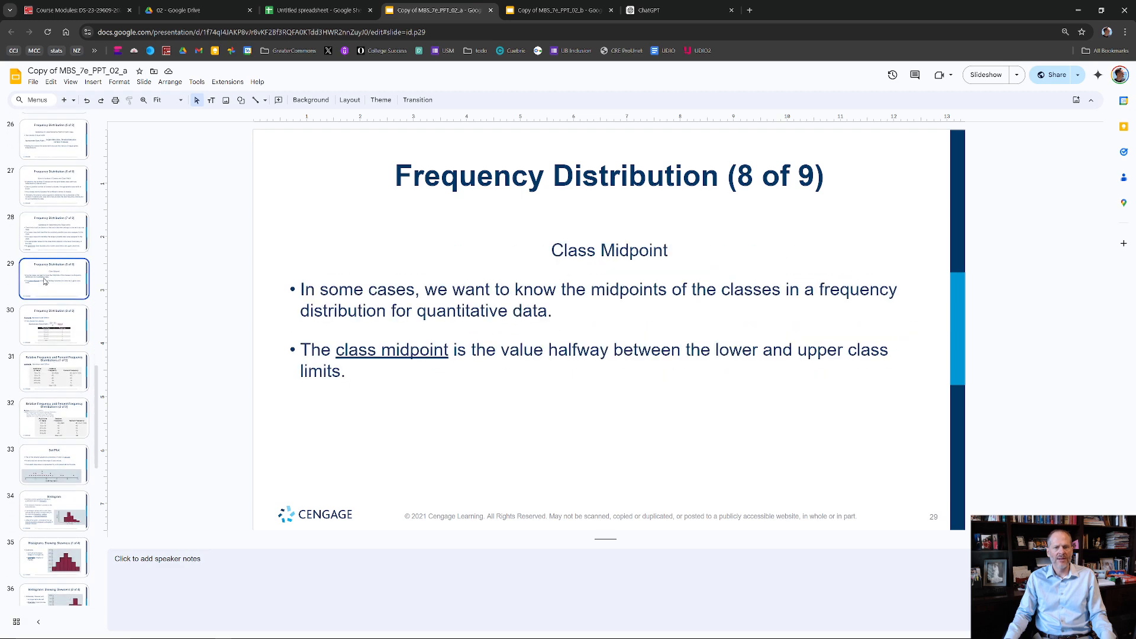